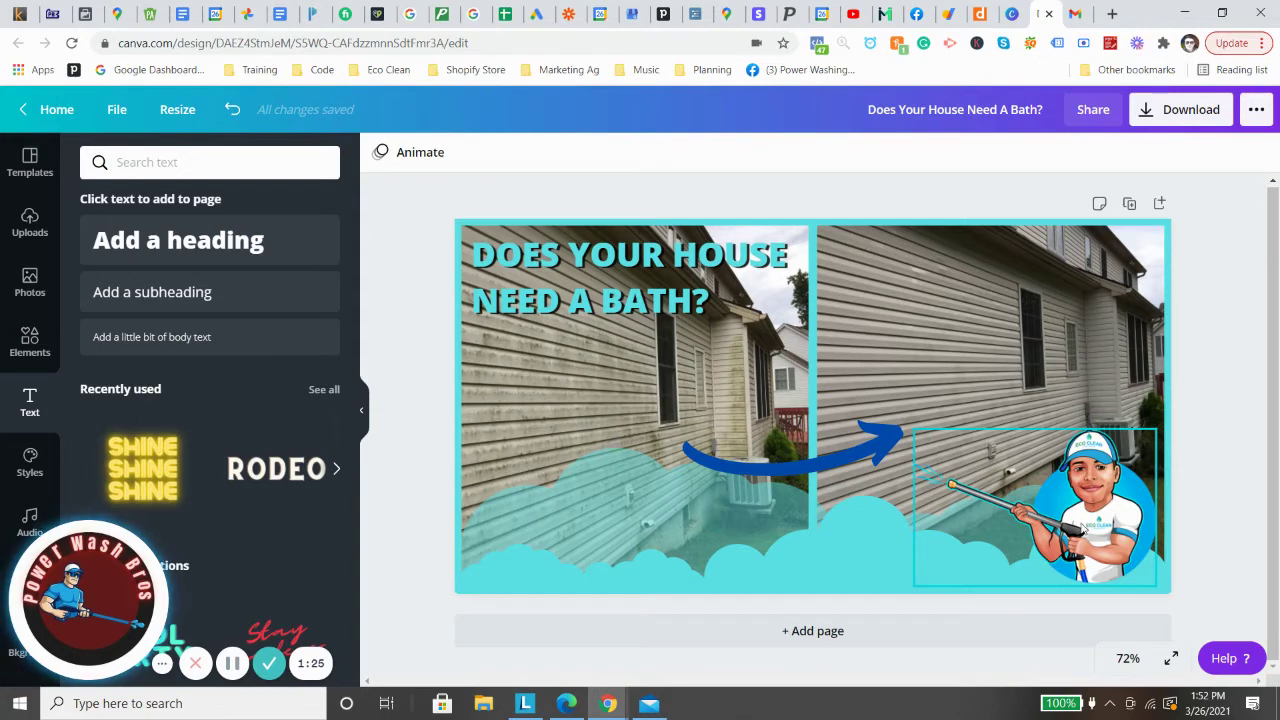
Step: Nudge the mascot image slightly up and right, then select the headline text box
drag(1078, 523, 1078, 516)
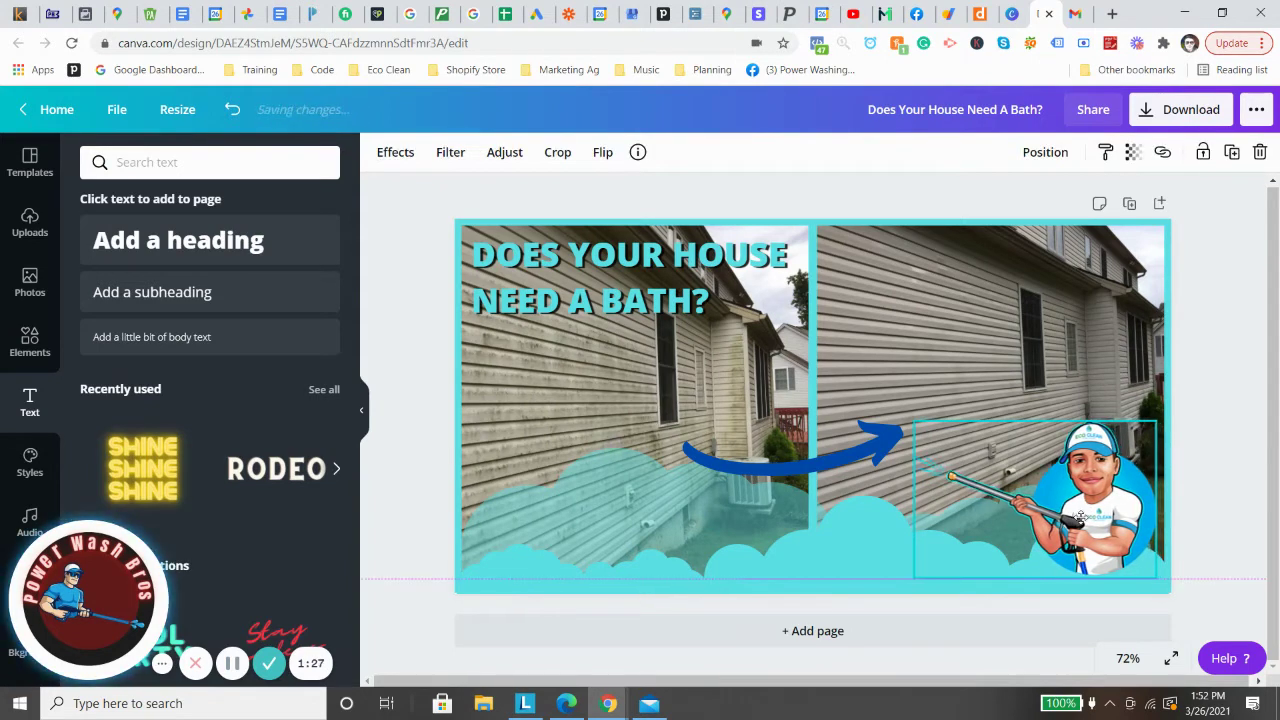
click(659, 288)
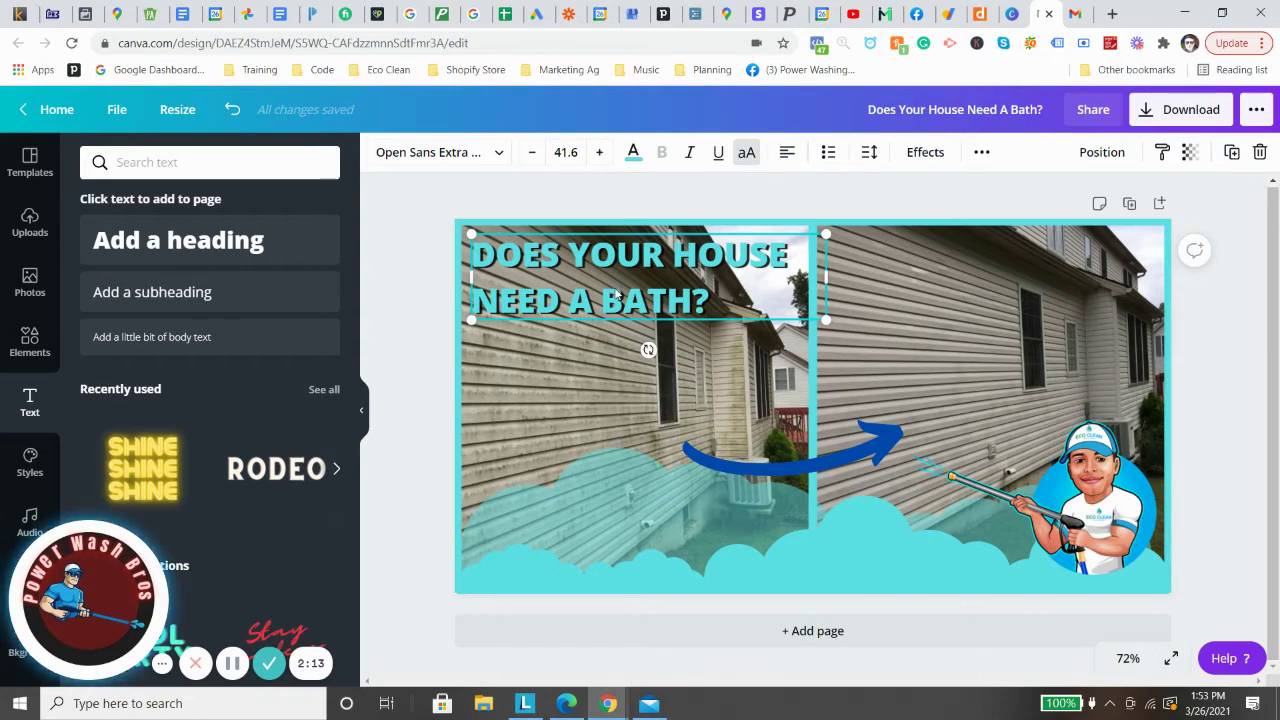
Step: Retype the word BATH in the headline, correcting a mistyped entry
double_click(618, 293)
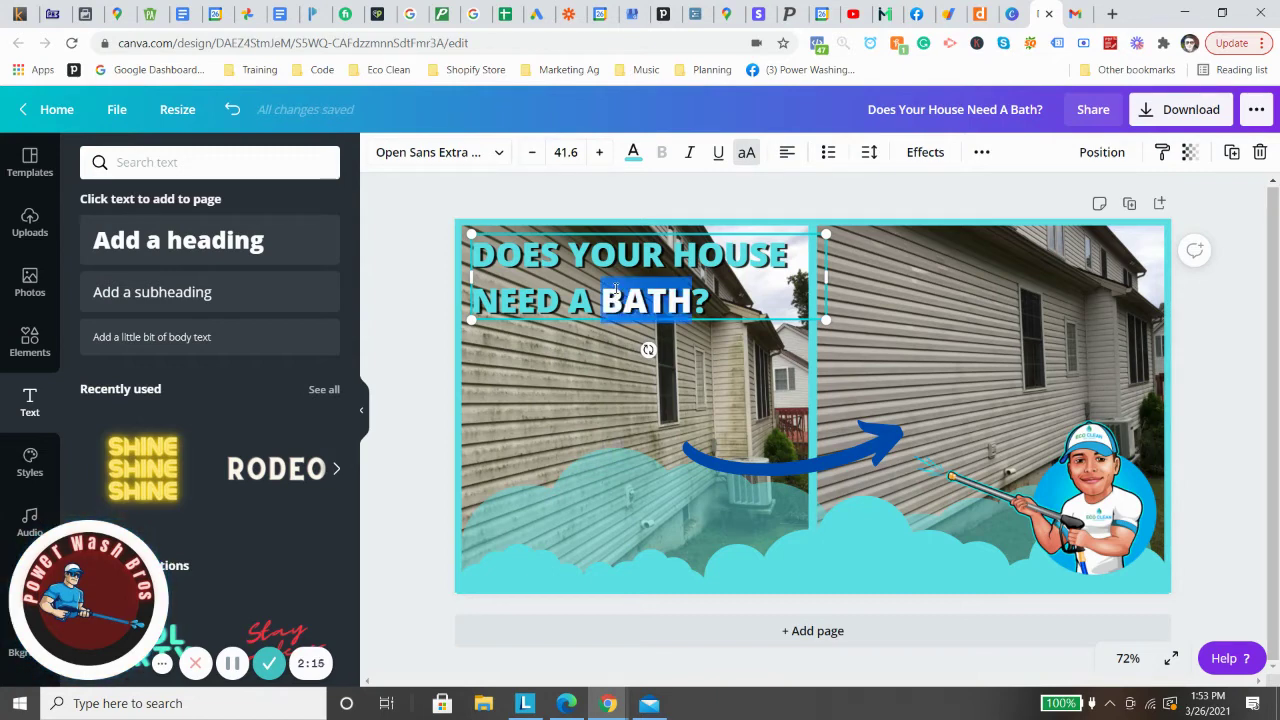
text(REGERG)
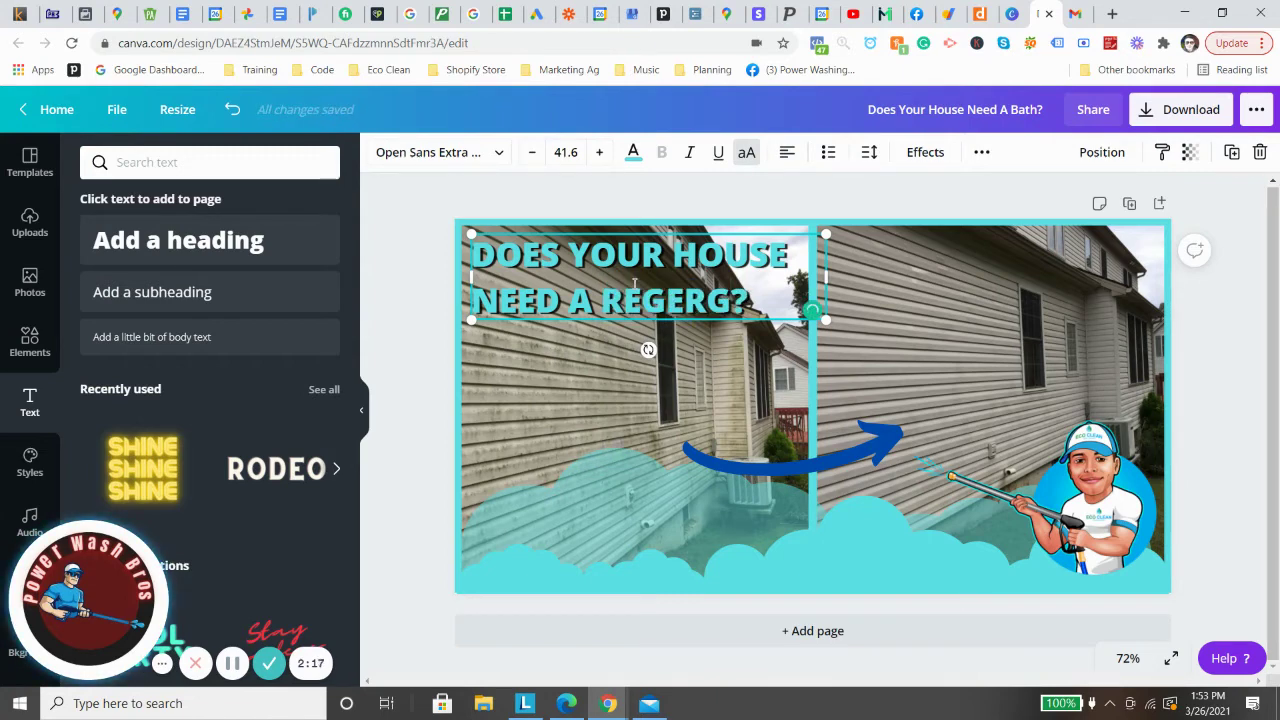
key(BackSpace)
key(BackSpace)
key(BackSpace)
key(BackSpace)
key(BackSpace)
key(BackSpace)
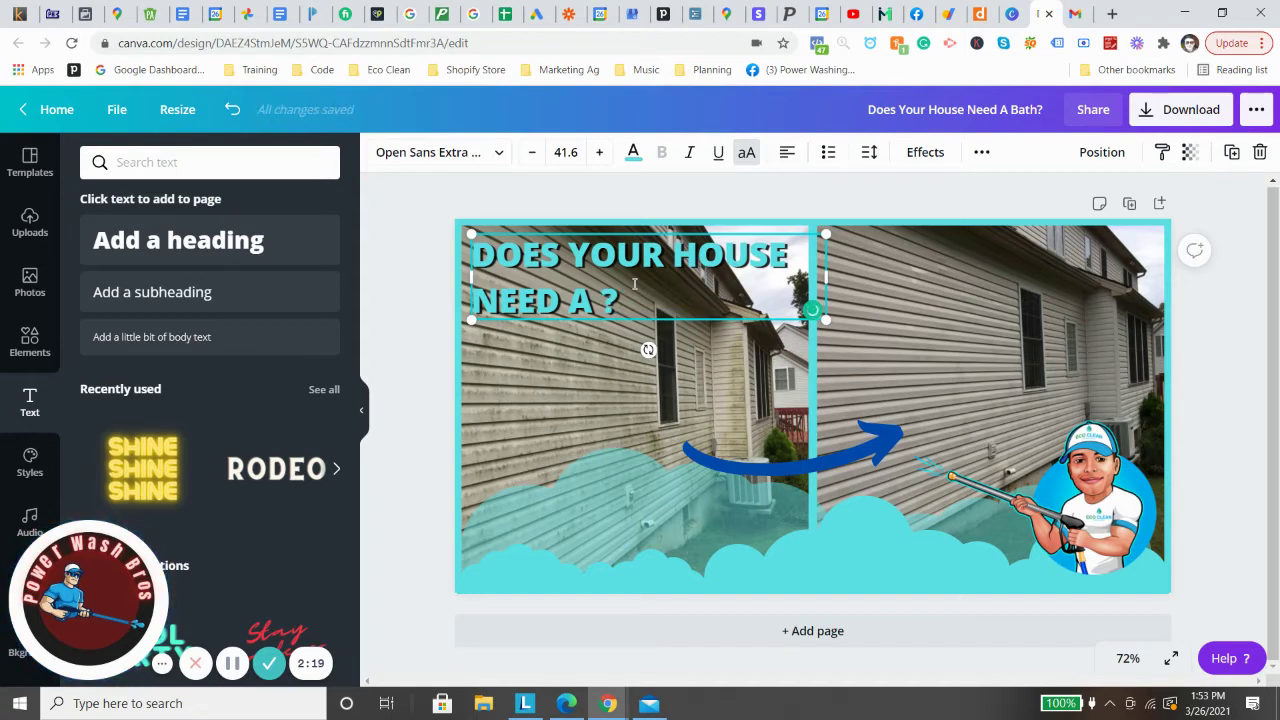
text(BATH)
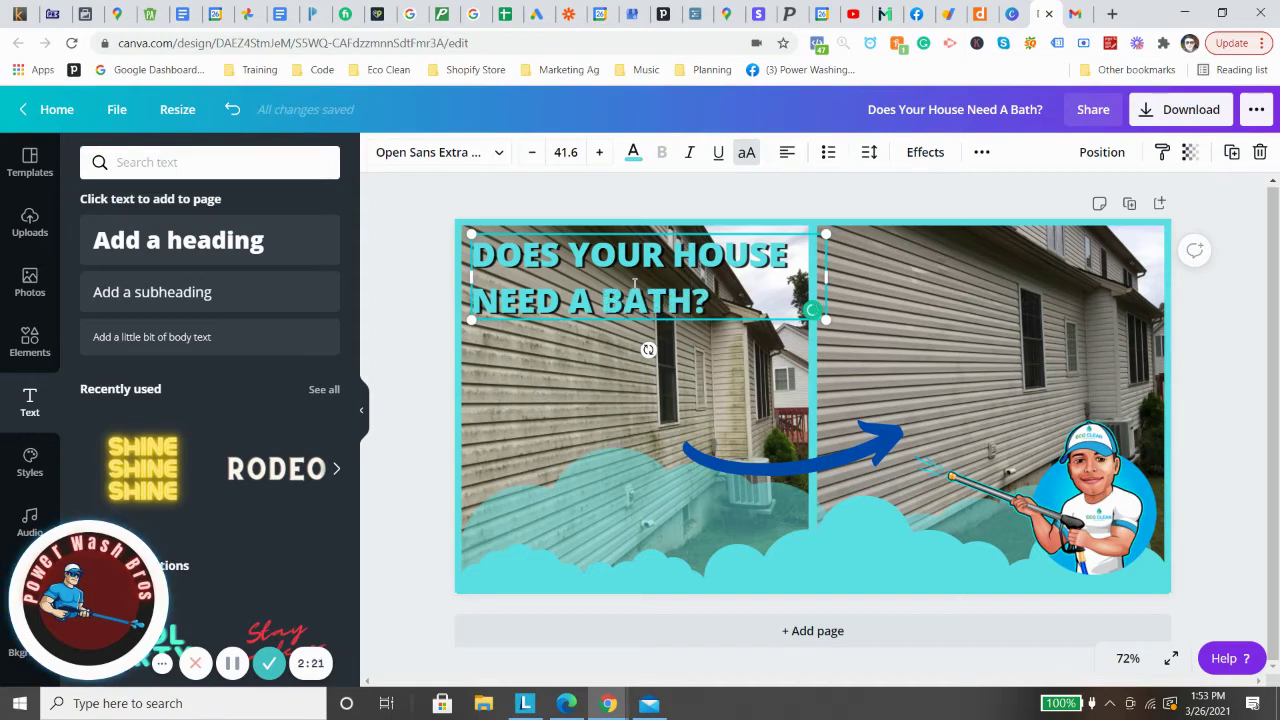
Step: Shrink the teal background to a 1,200 × 244 strip along the bottom
click(908, 310)
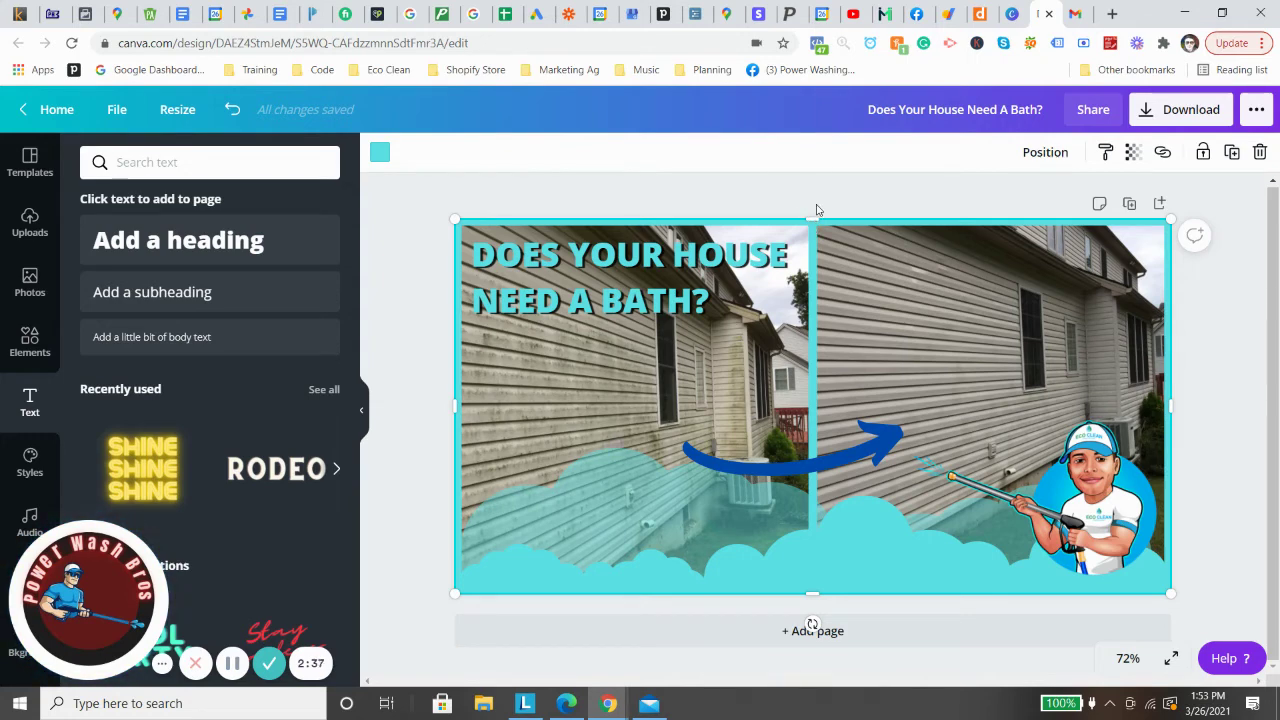
drag(812, 219, 850, 437)
click(613, 386)
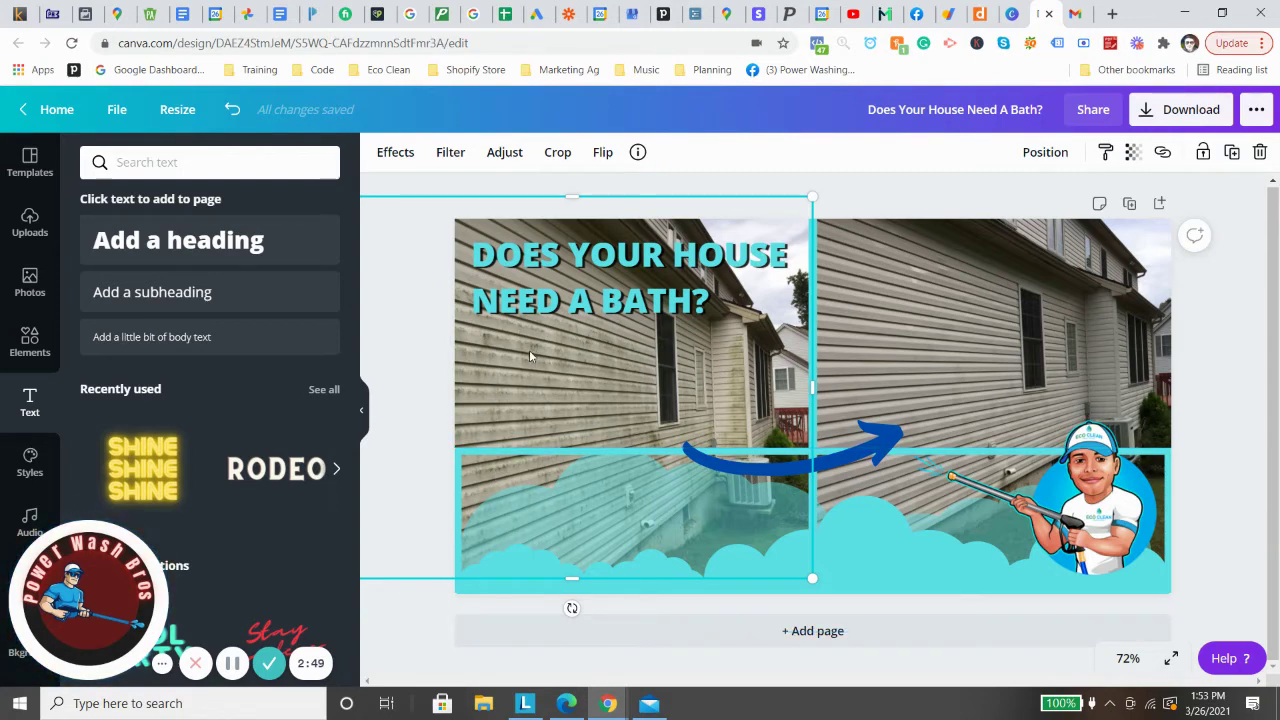
Step: Add the brick-house photo from Uploads to the design
click(30, 222)
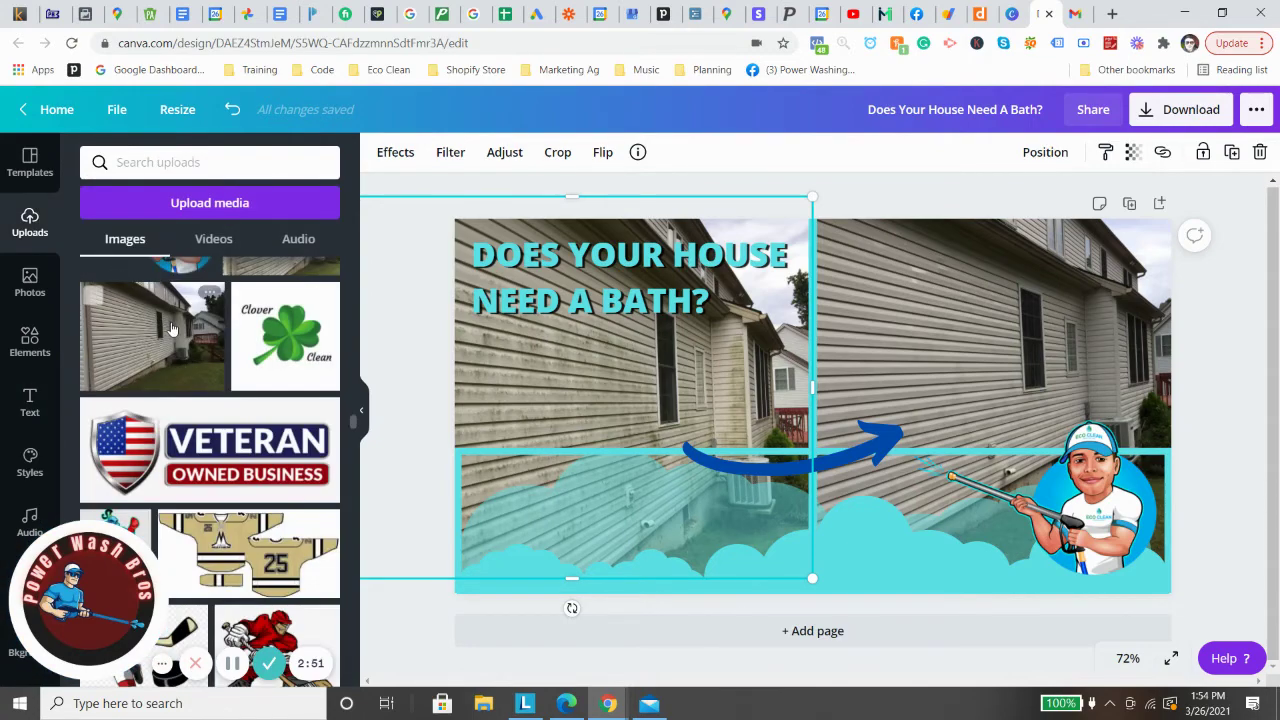
scroll(174, 338, up, 5)
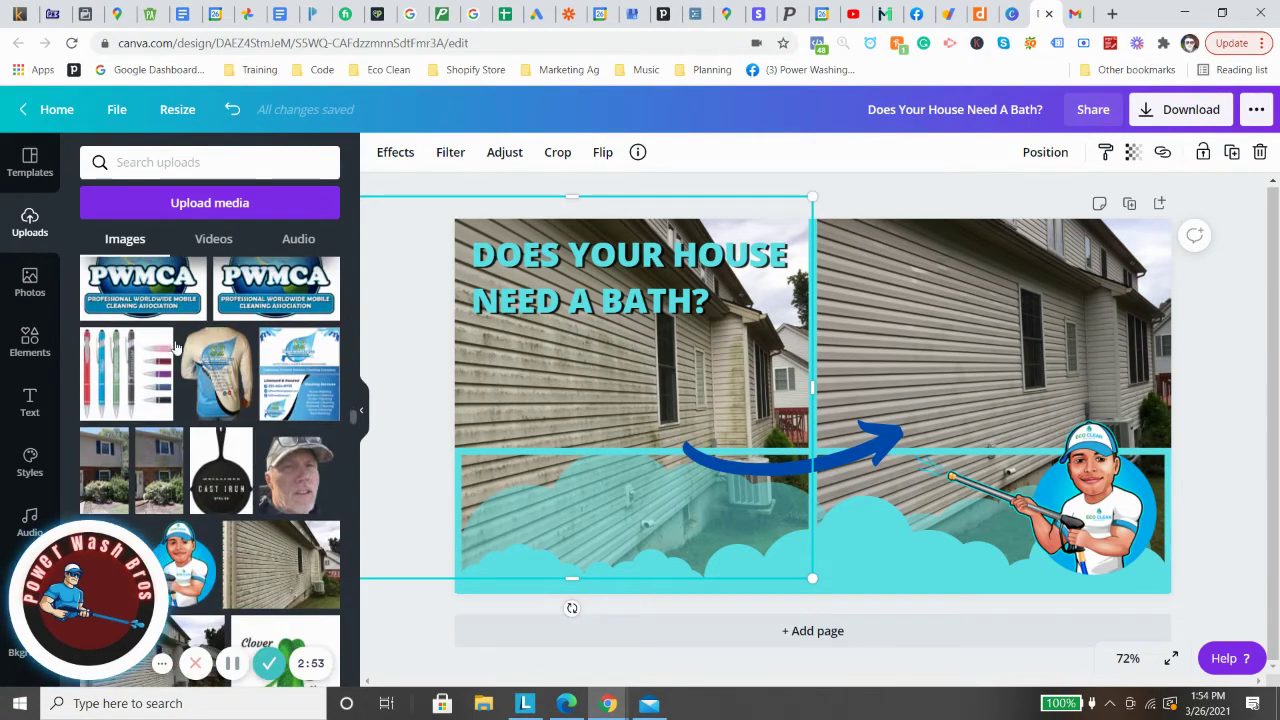
scroll(174, 345, down, 1)
click(148, 378)
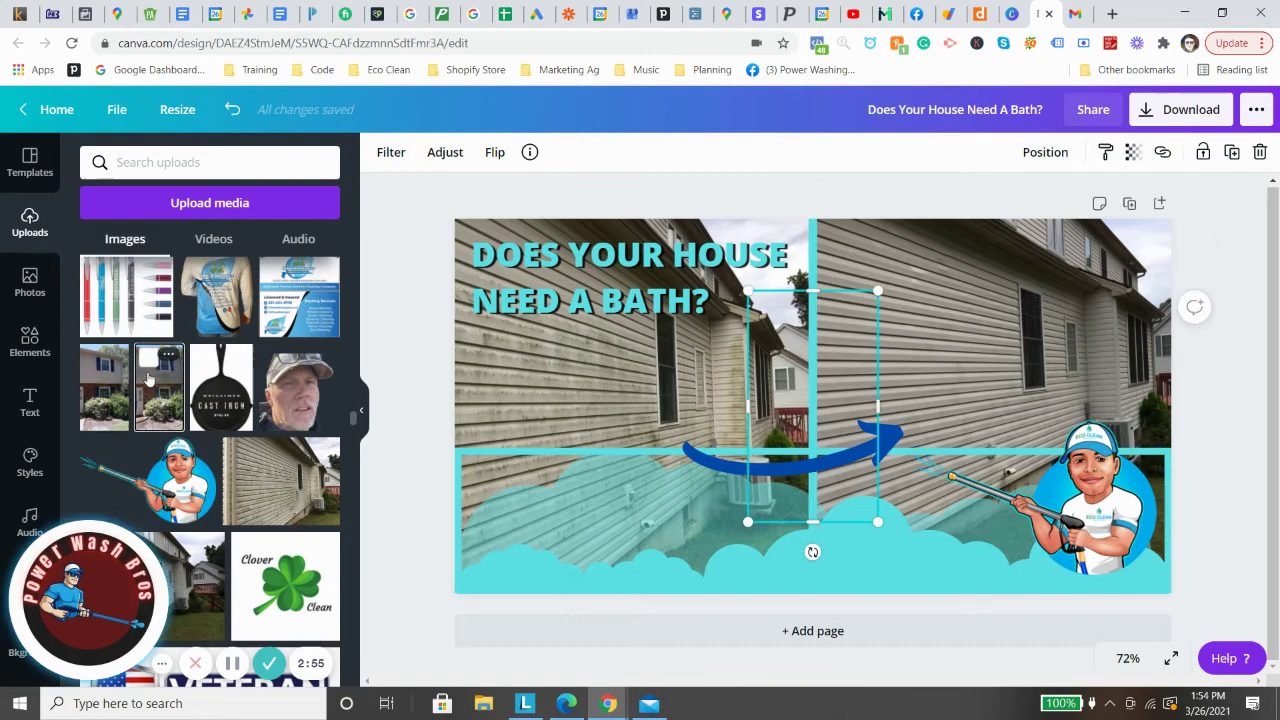
Step: Move and enlarge the brick-house photo to cover the left half of the ad
drag(765, 377, 489, 372)
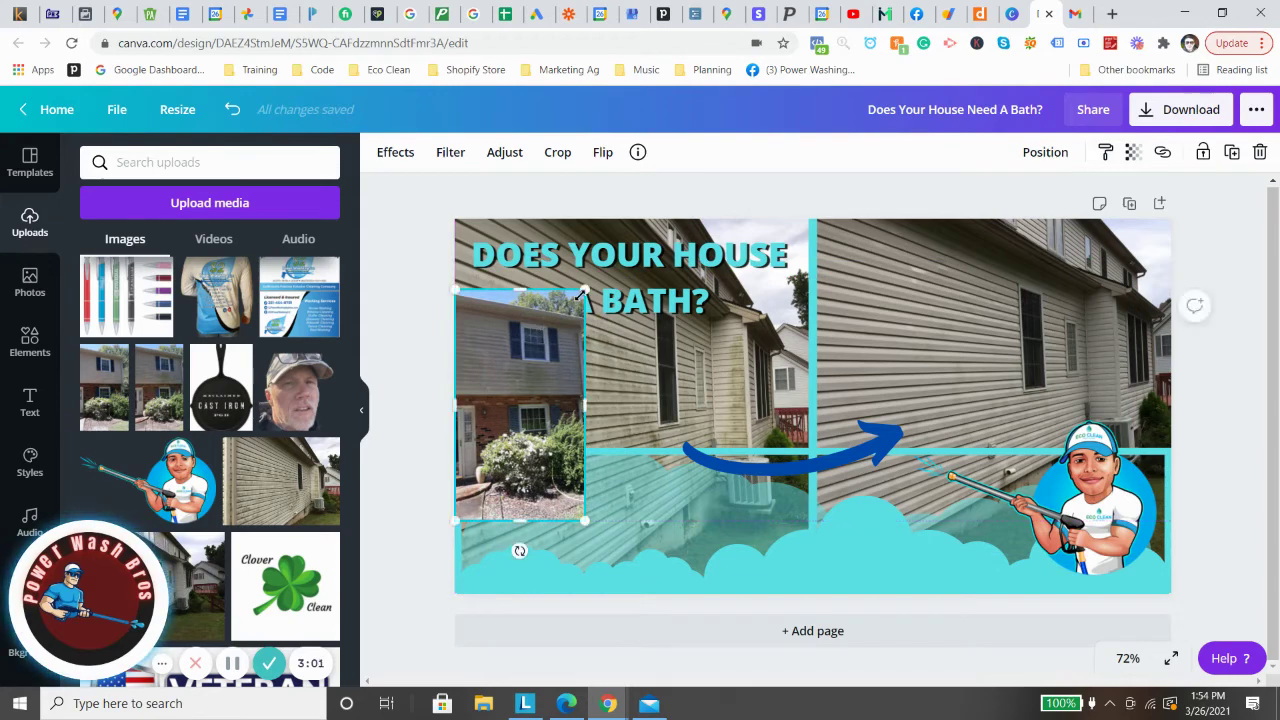
drag(580, 293, 648, 177)
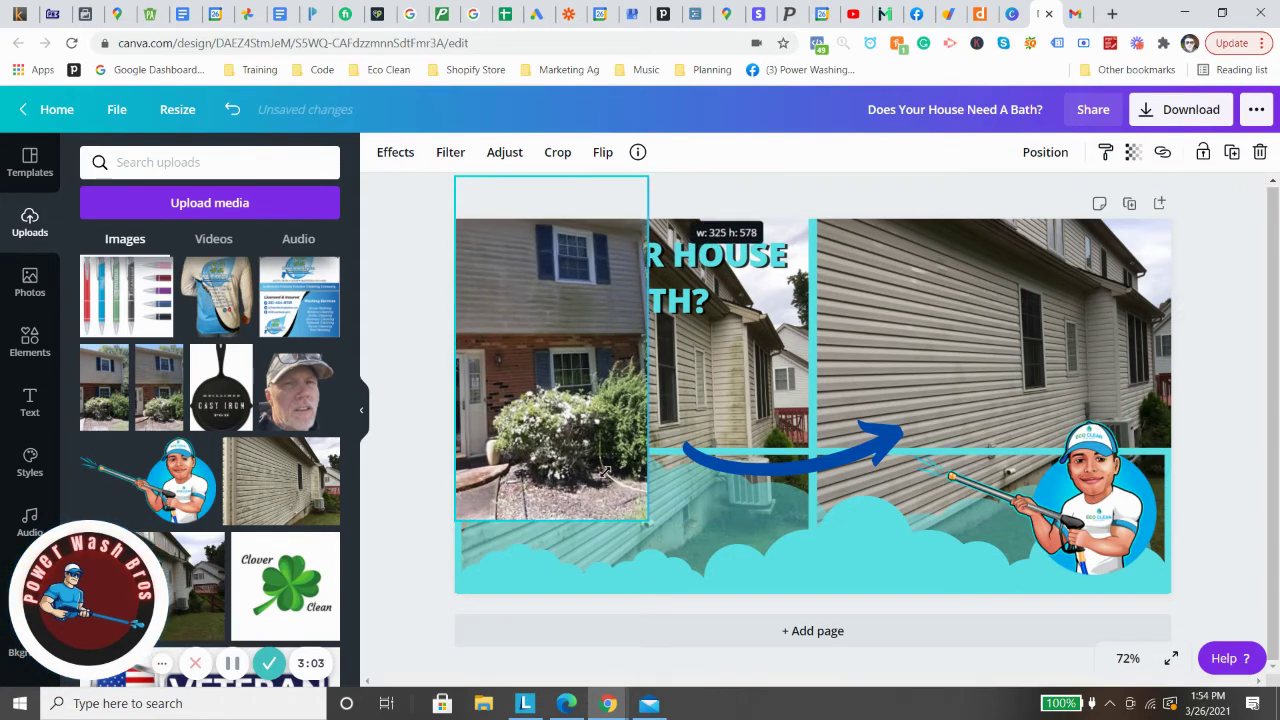
drag(647, 521, 851, 664)
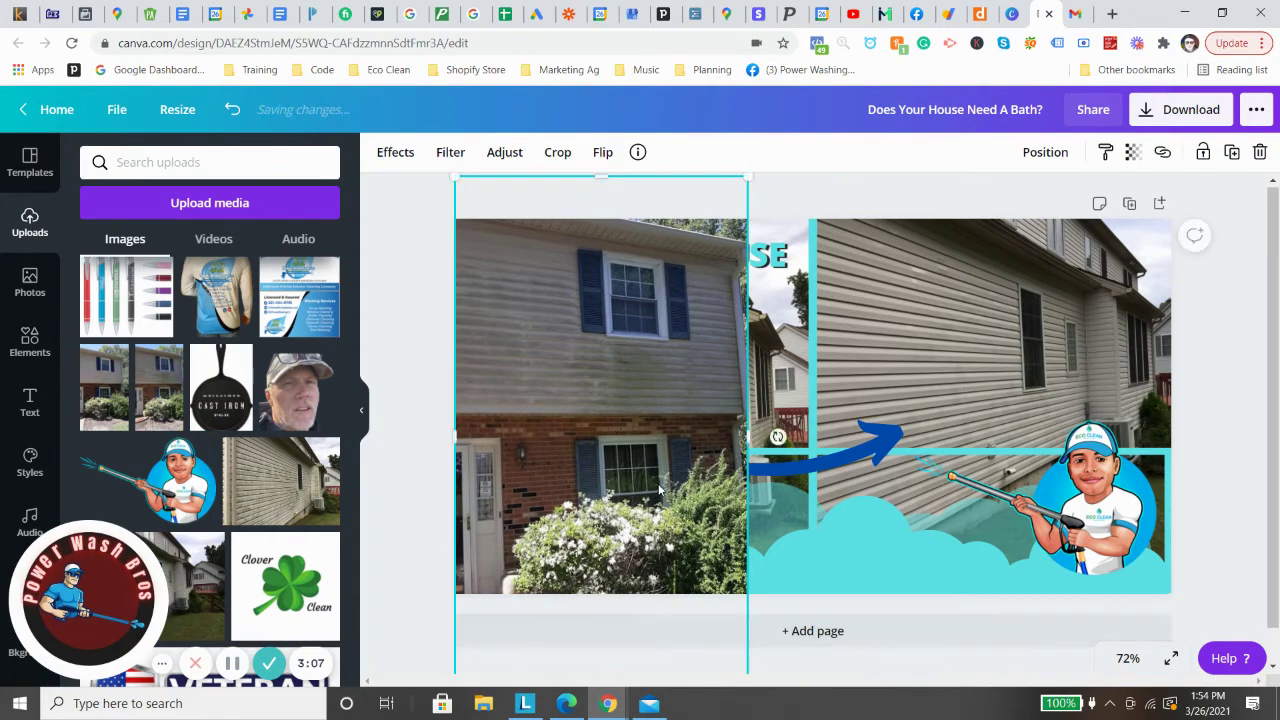
mouse_move(684, 412)
mouse_down()
mouse_move(701, 418)
mouse_move(678, 432)
mouse_up()
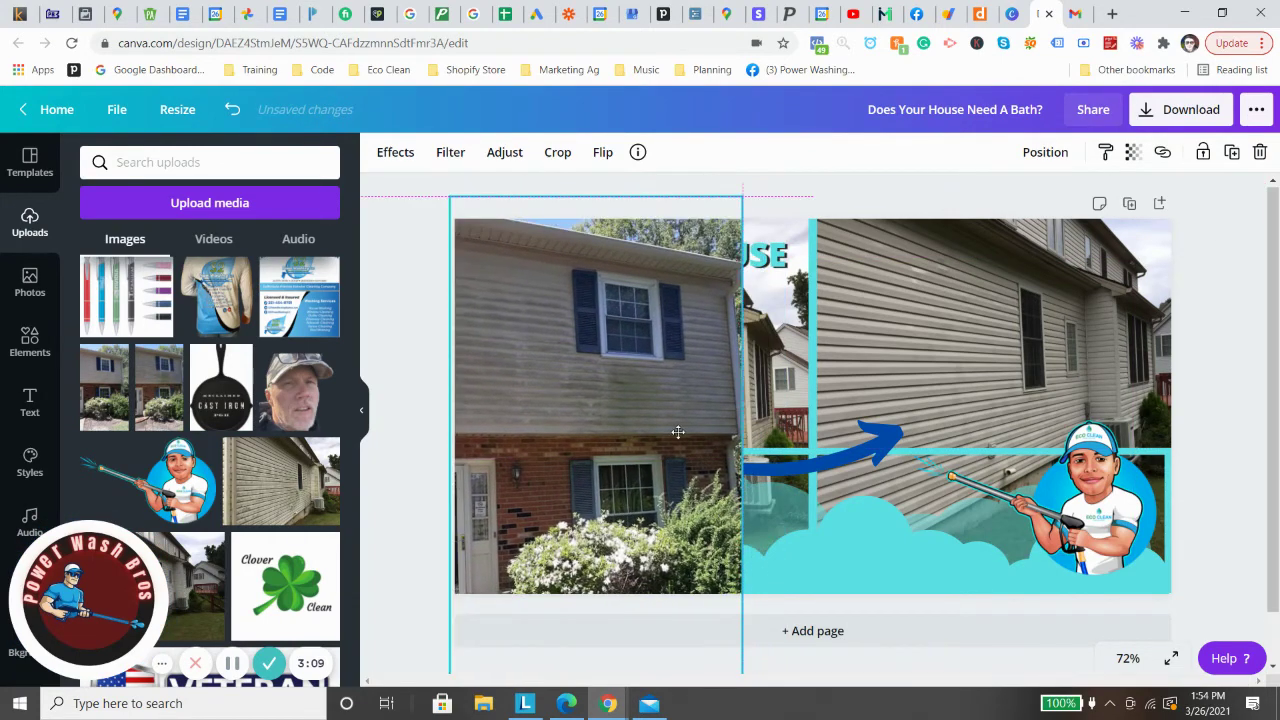
drag(754, 197, 853, 97)
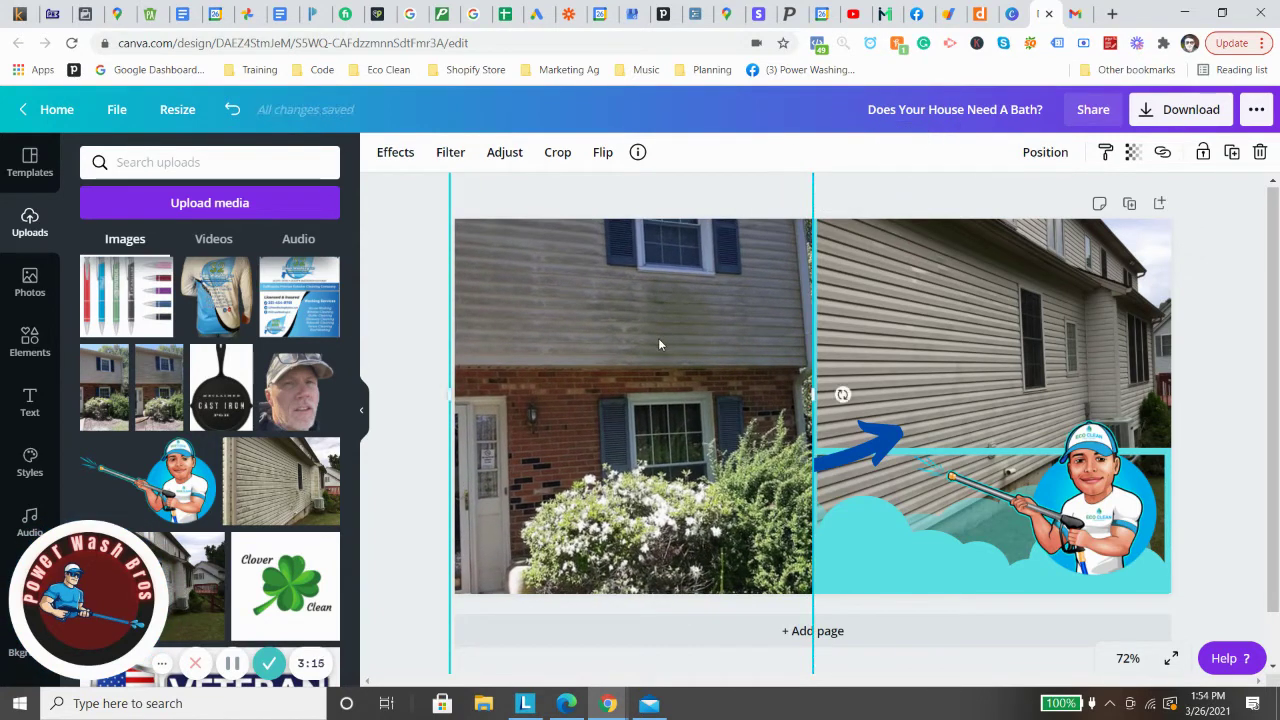
drag(658, 344, 658, 416)
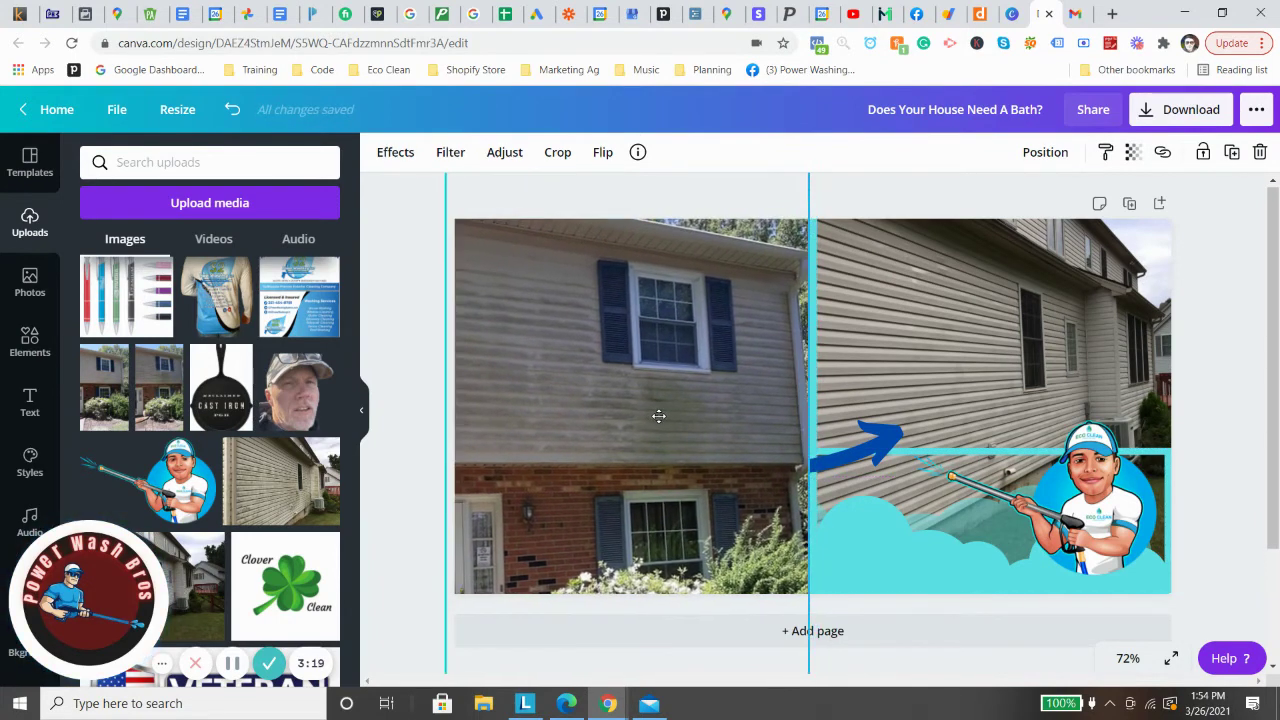
key(Right)
key(Right)
key(Right)
key(Right)
key(Right)
Step: Send the brick-house photo to the back, behind the headline and clouds
right_click(662, 385)
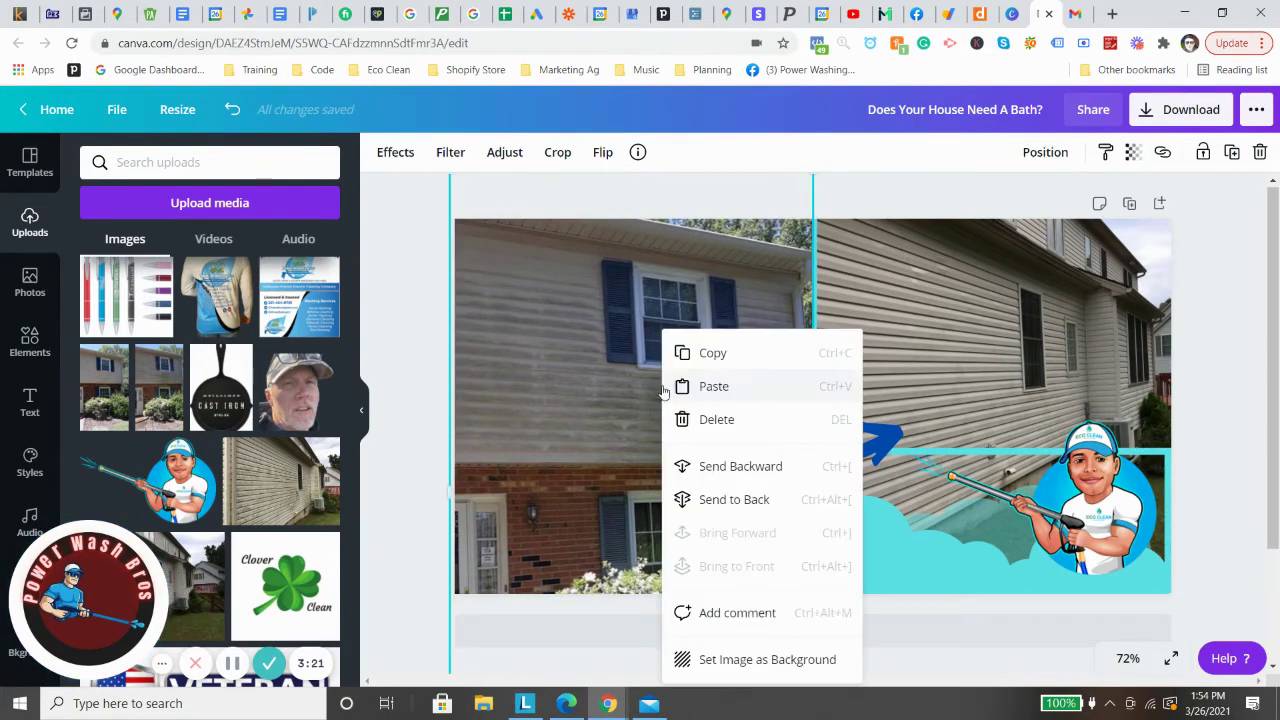
click(766, 497)
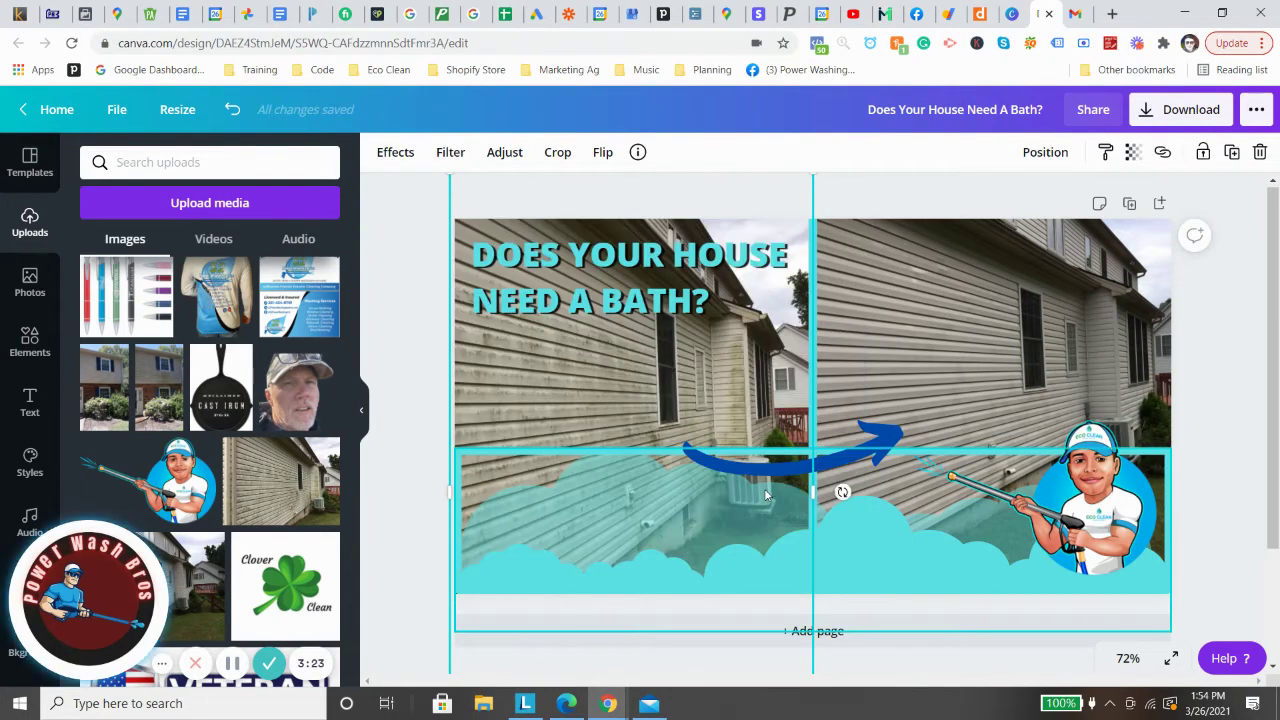
double_click(491, 398)
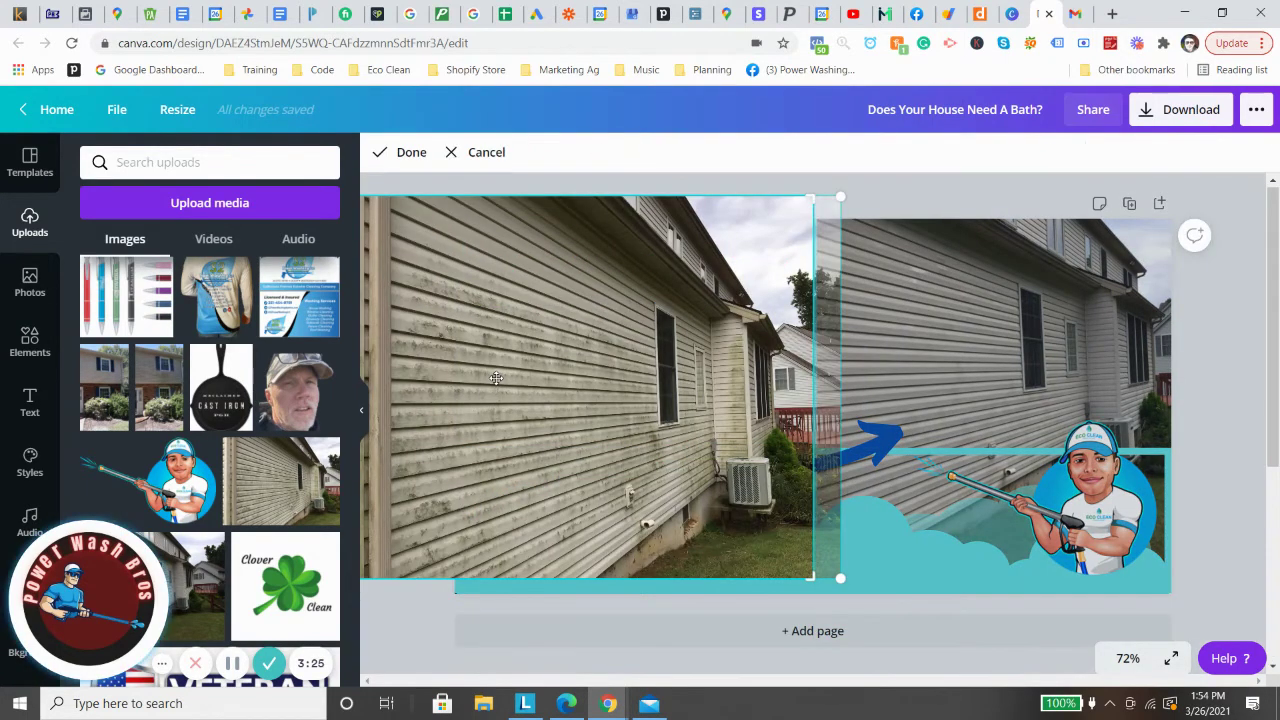
key(Escape)
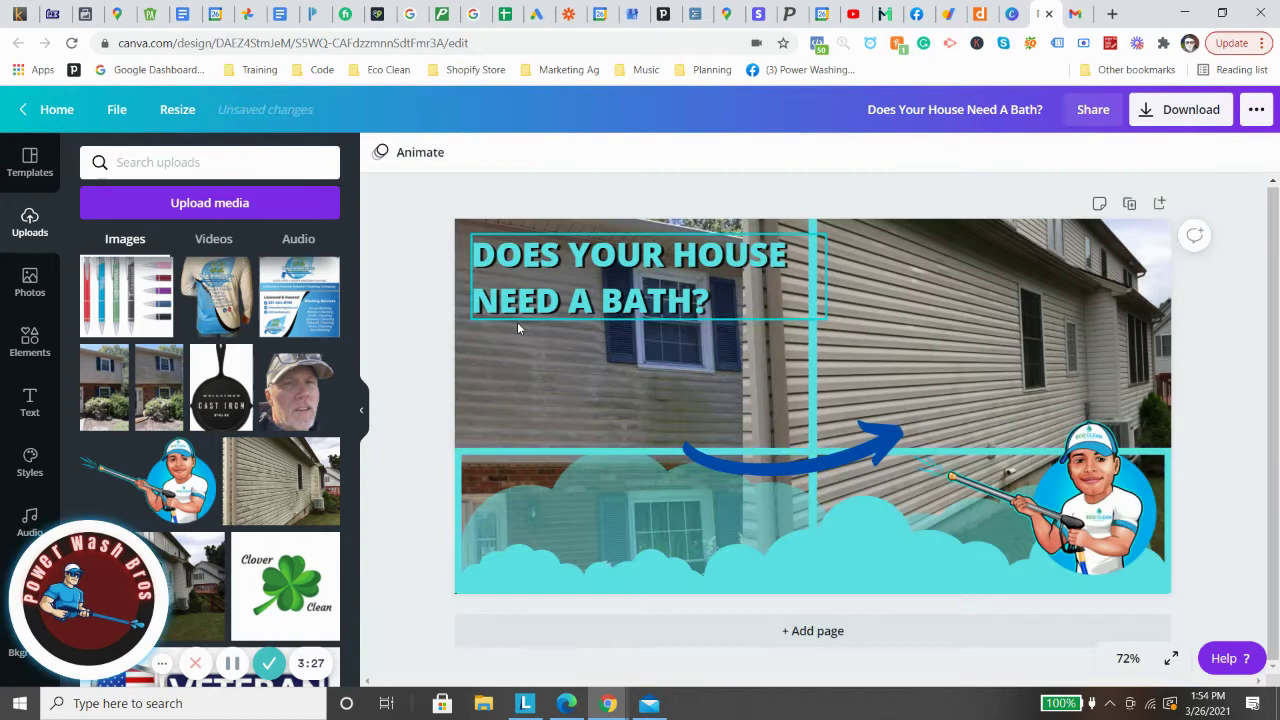
Step: Drop the clean-house upload into the right photo frame and crop it
click(820, 470)
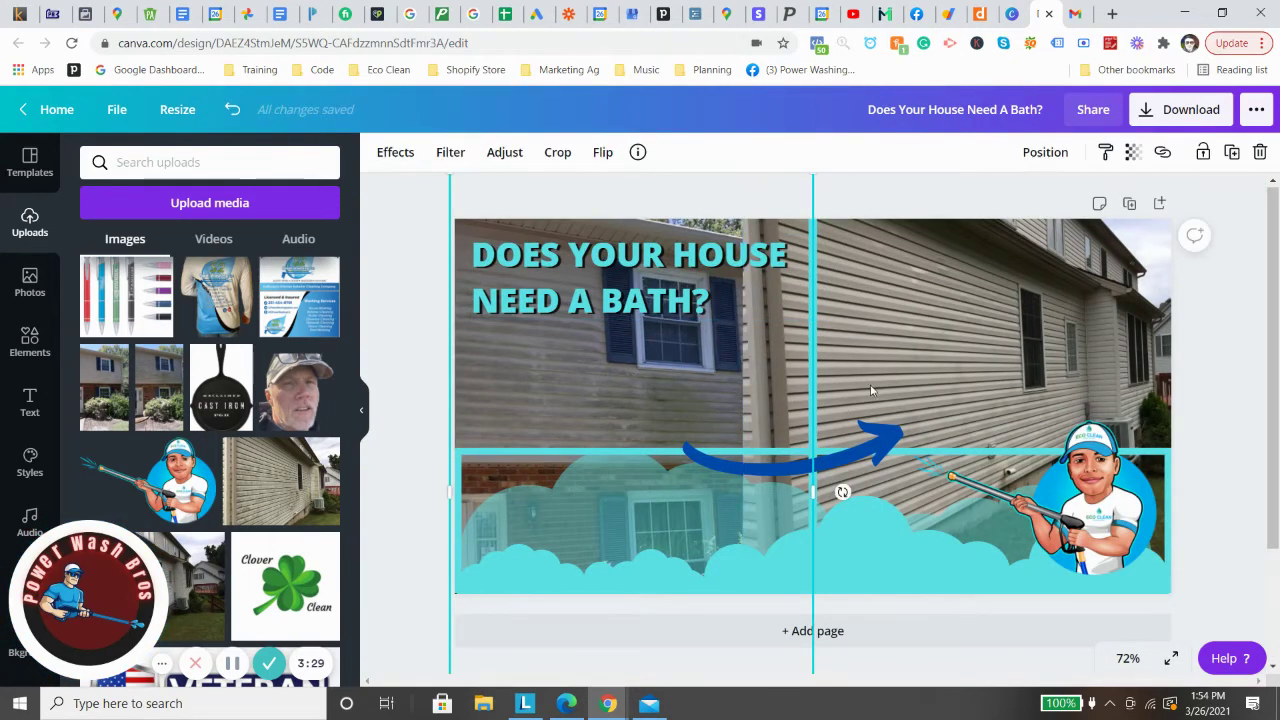
drag(748, 381, 812, 398)
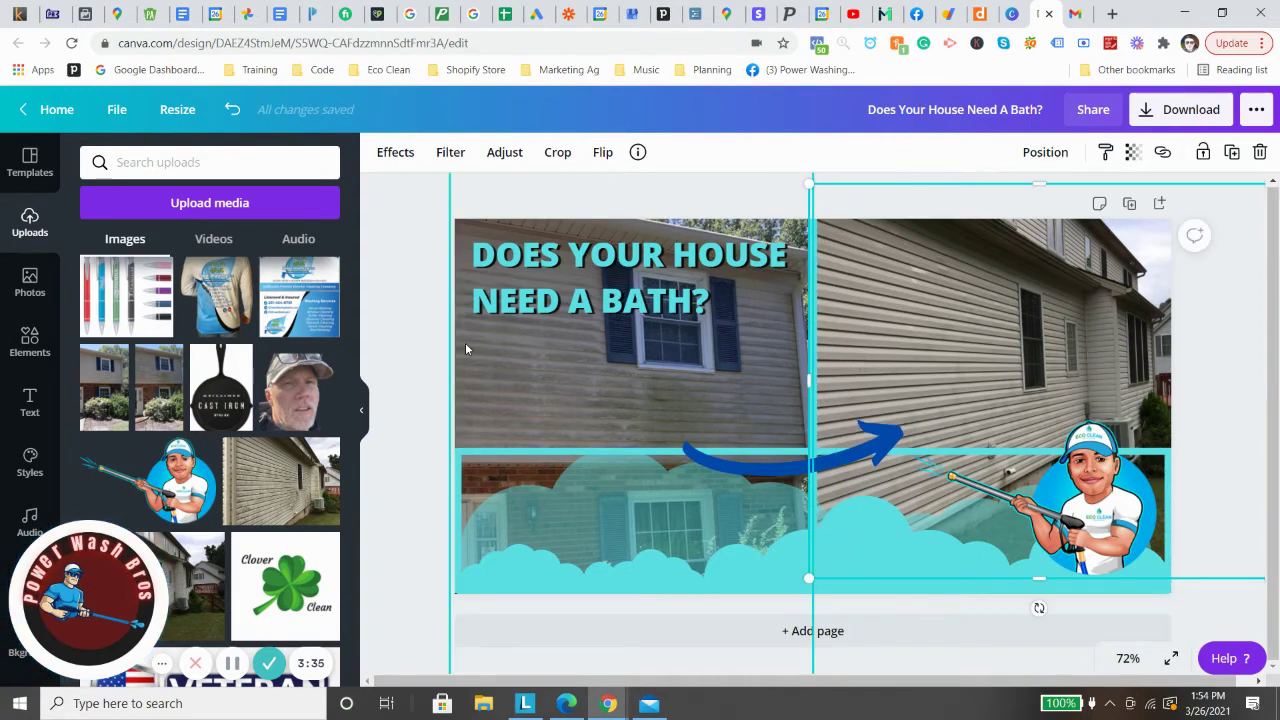
drag(565, 366, 941, 466)
double_click(934, 362)
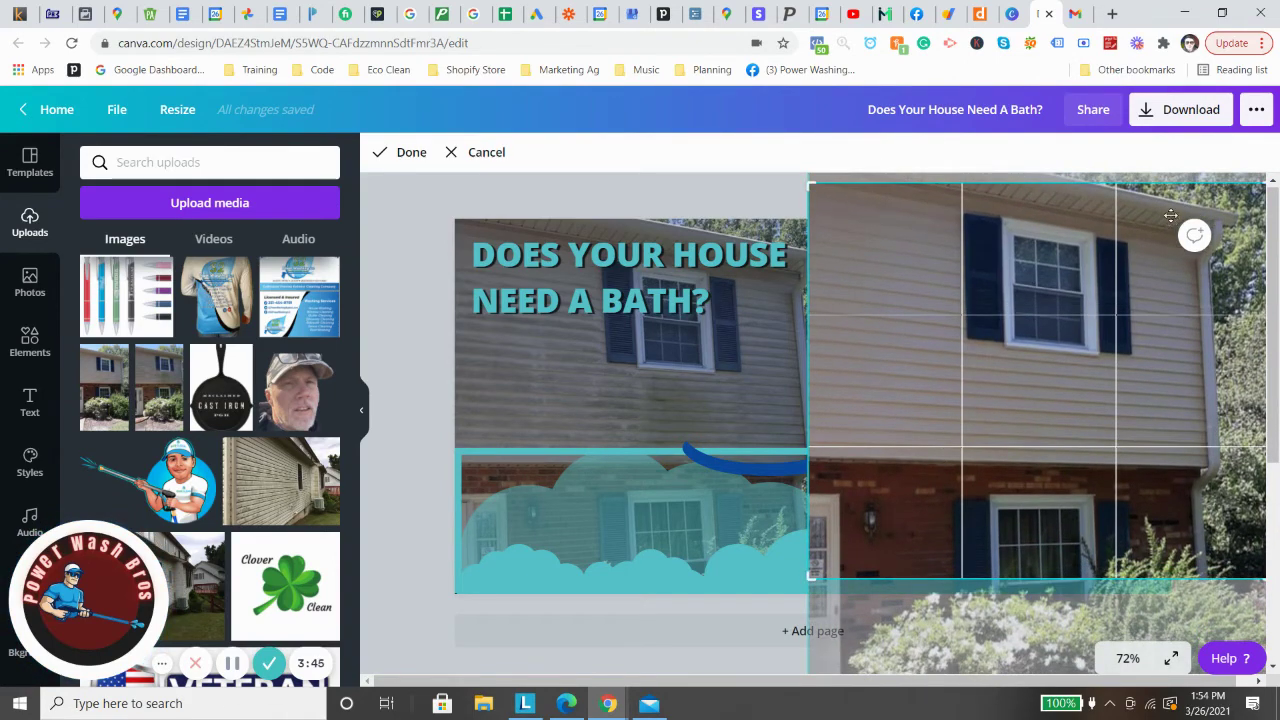
click(410, 357)
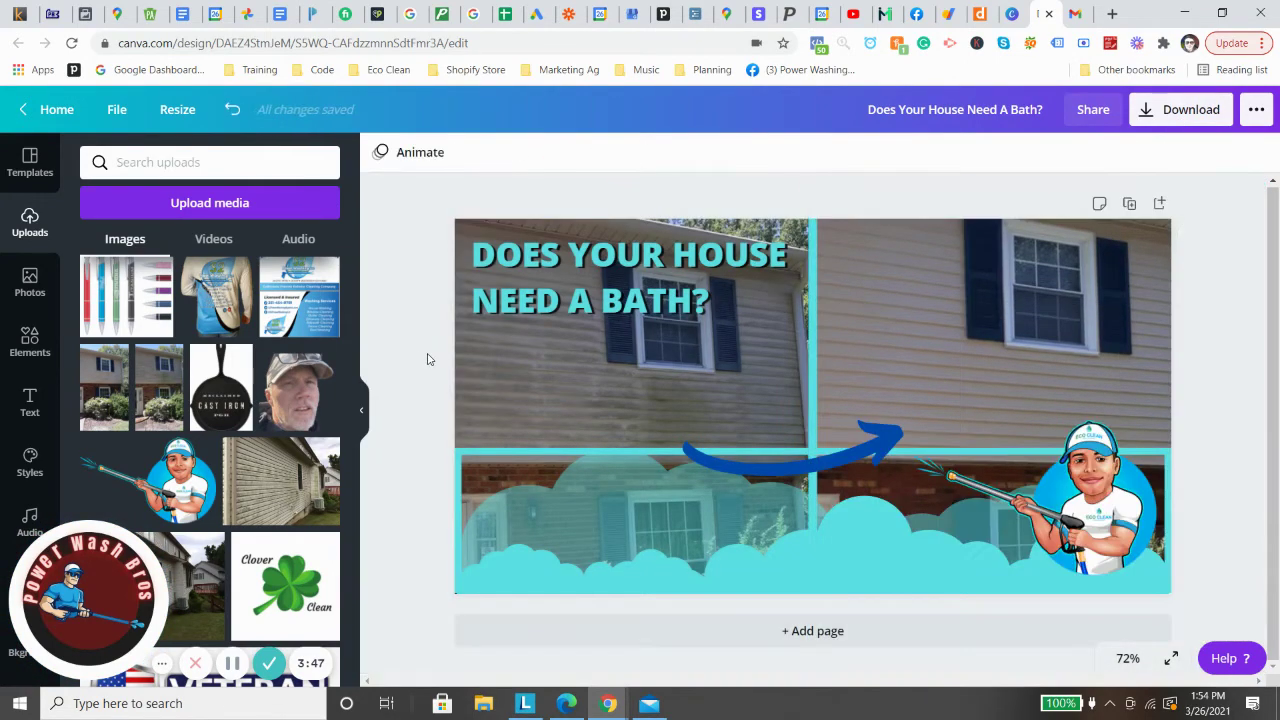
Step: Recrop the after photo, shifting the house upward within its frame
double_click(563, 396)
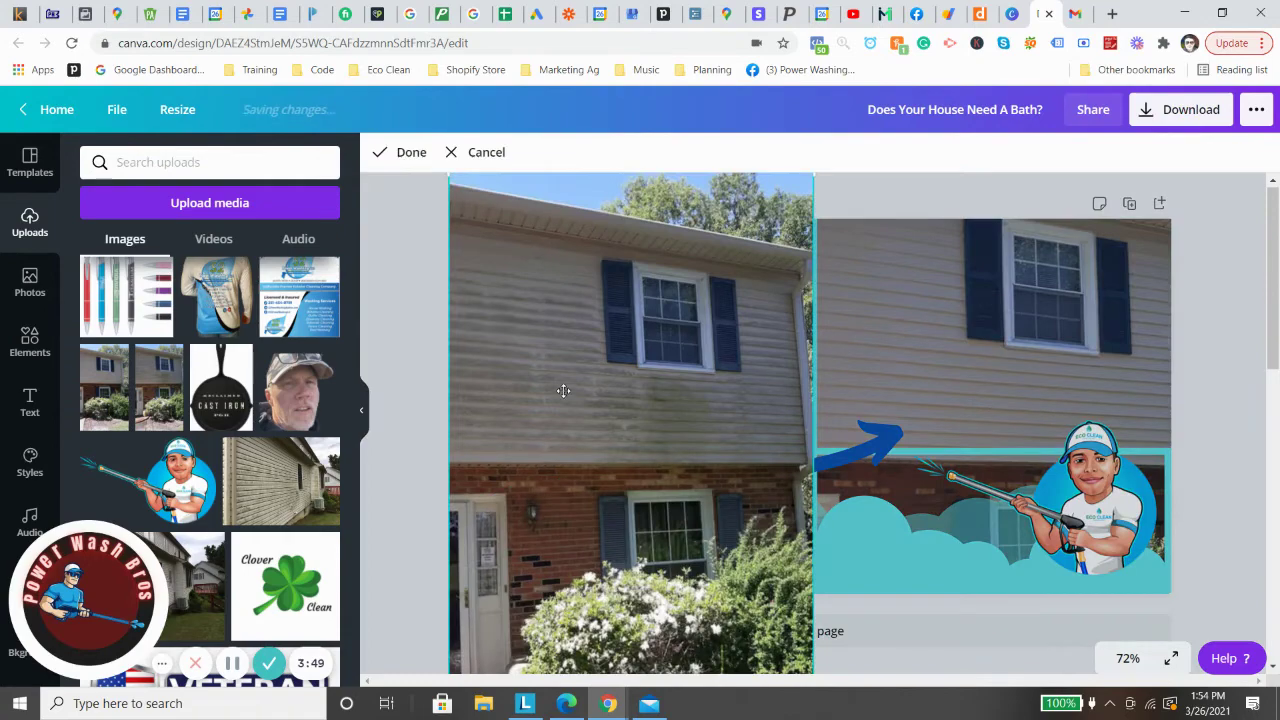
double_click(1015, 326)
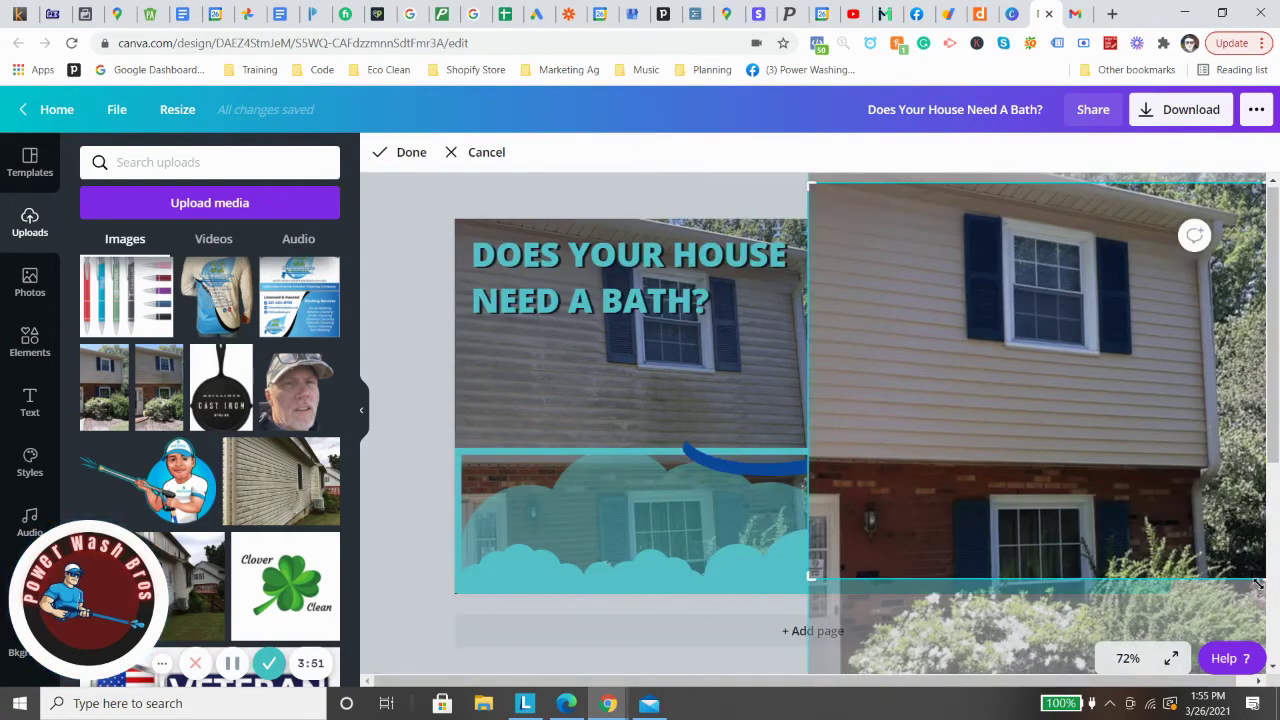
scroll(1268, 596, down, 3)
scroll(1268, 596, up, 3)
key(Escape)
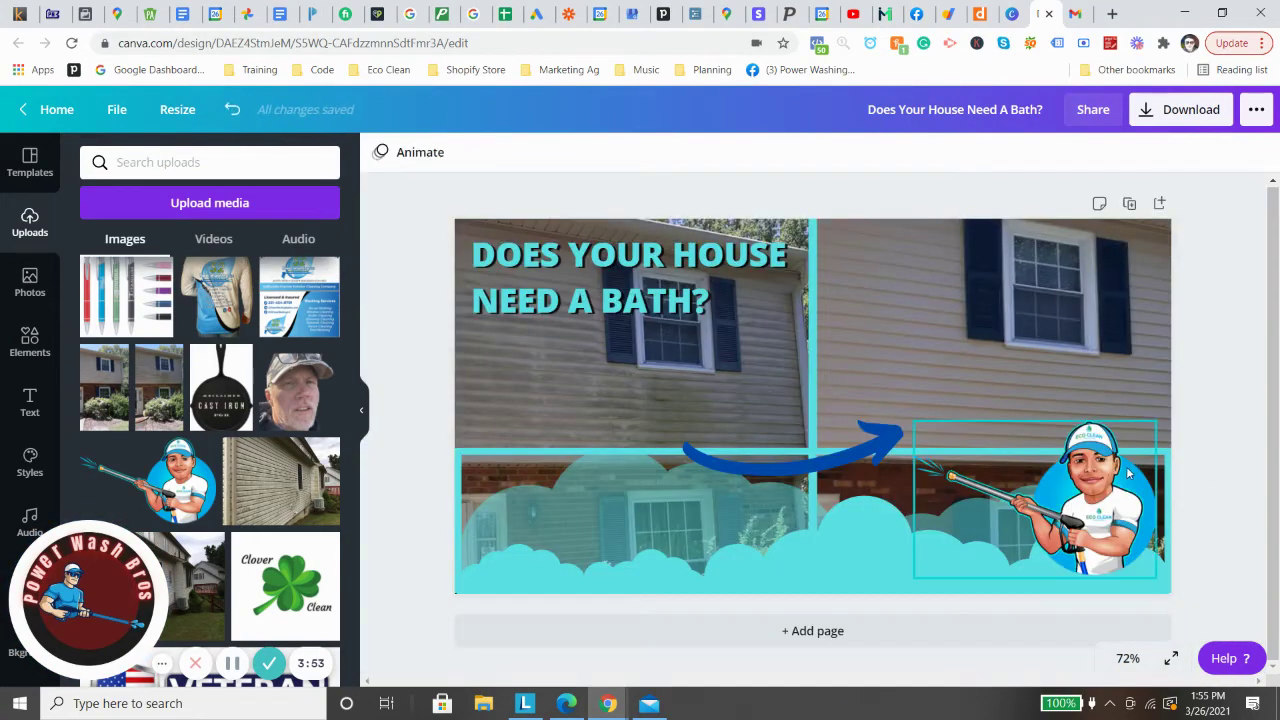
double_click(1124, 373)
scroll(843, 585, down, 4)
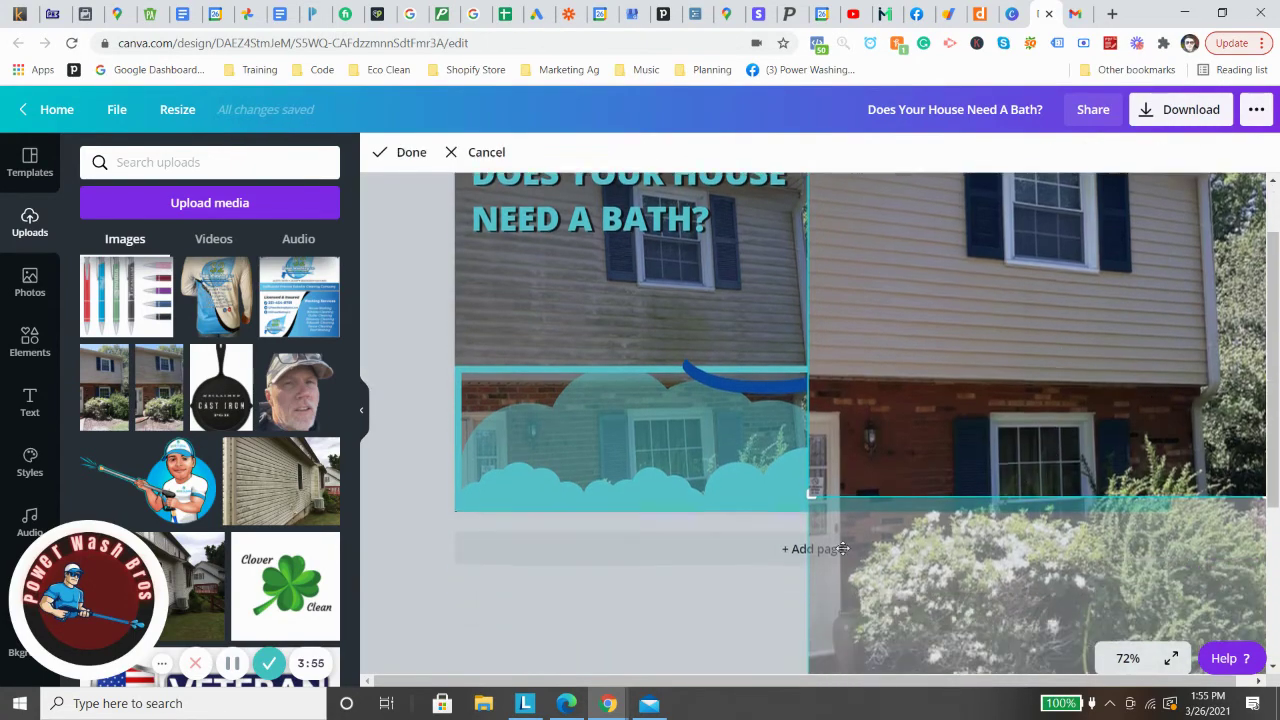
scroll(833, 626, down, 1)
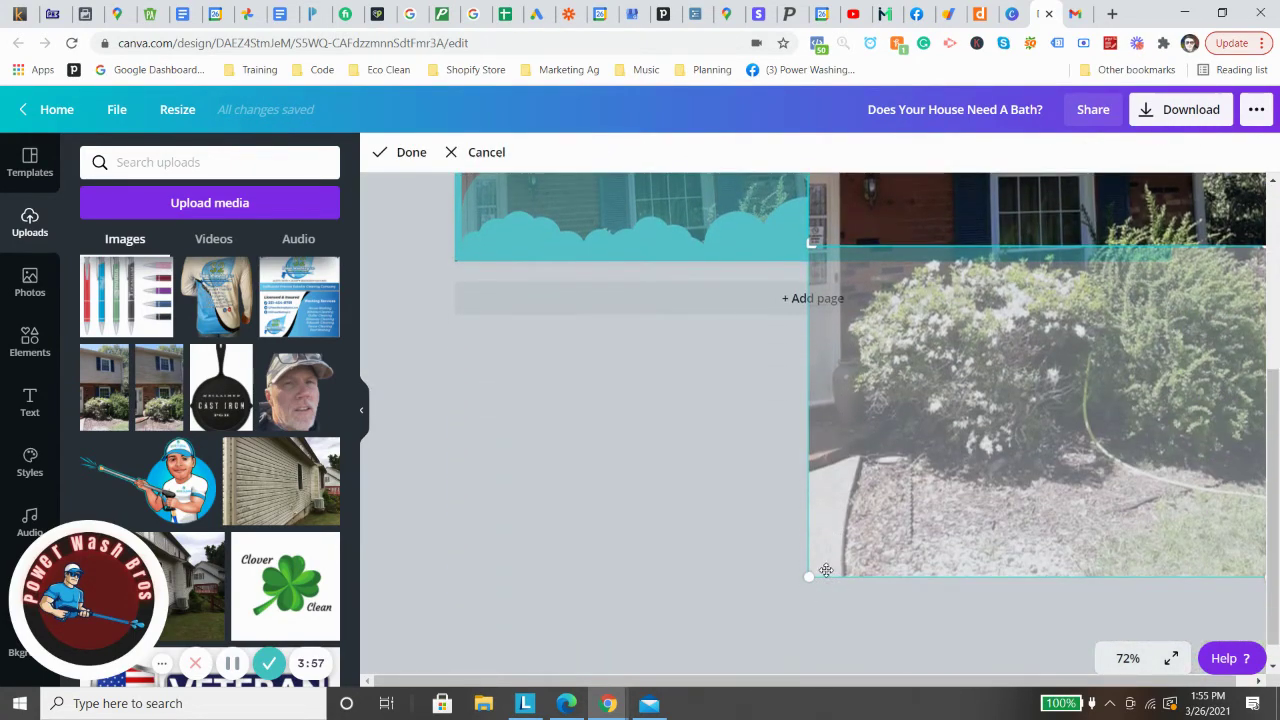
drag(826, 570, 865, 414)
scroll(1008, 472, up, 4)
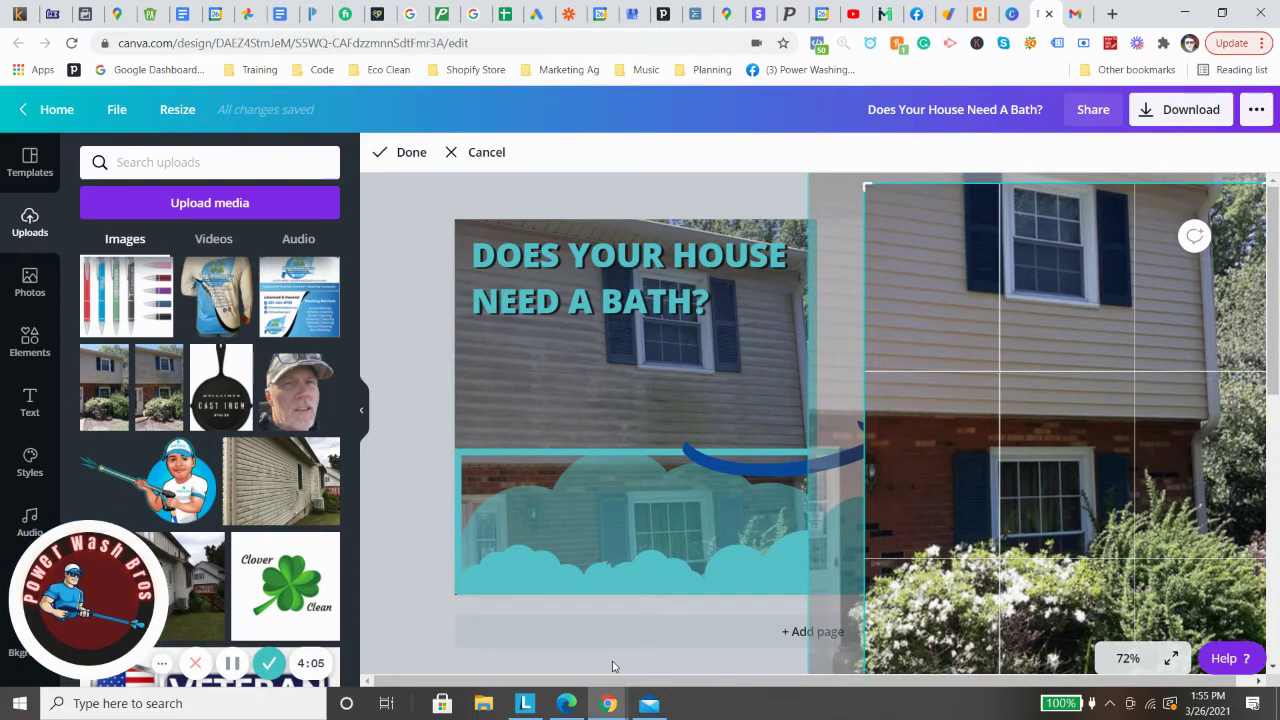
click(613, 666)
Step: Slide and stretch the after photo so it reaches the top and abuts the before photo
click(1008, 316)
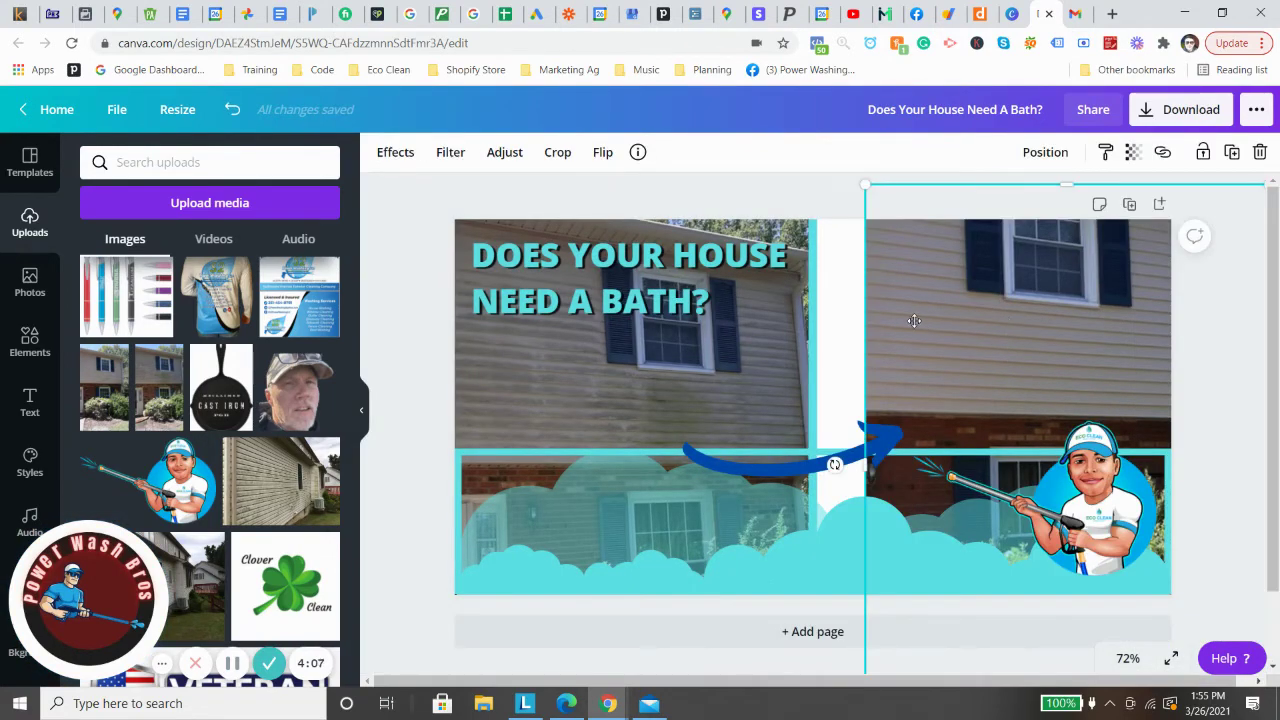
drag(914, 320, 950, 352)
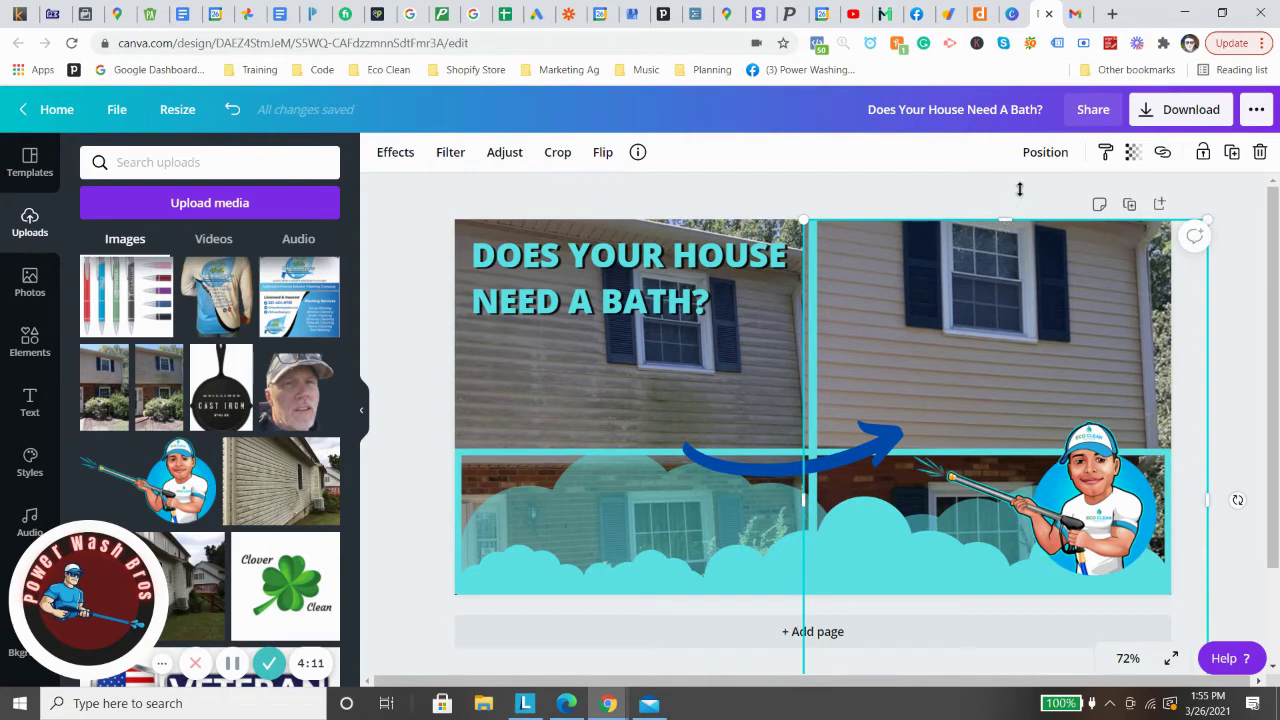
drag(1020, 189, 1017, 151)
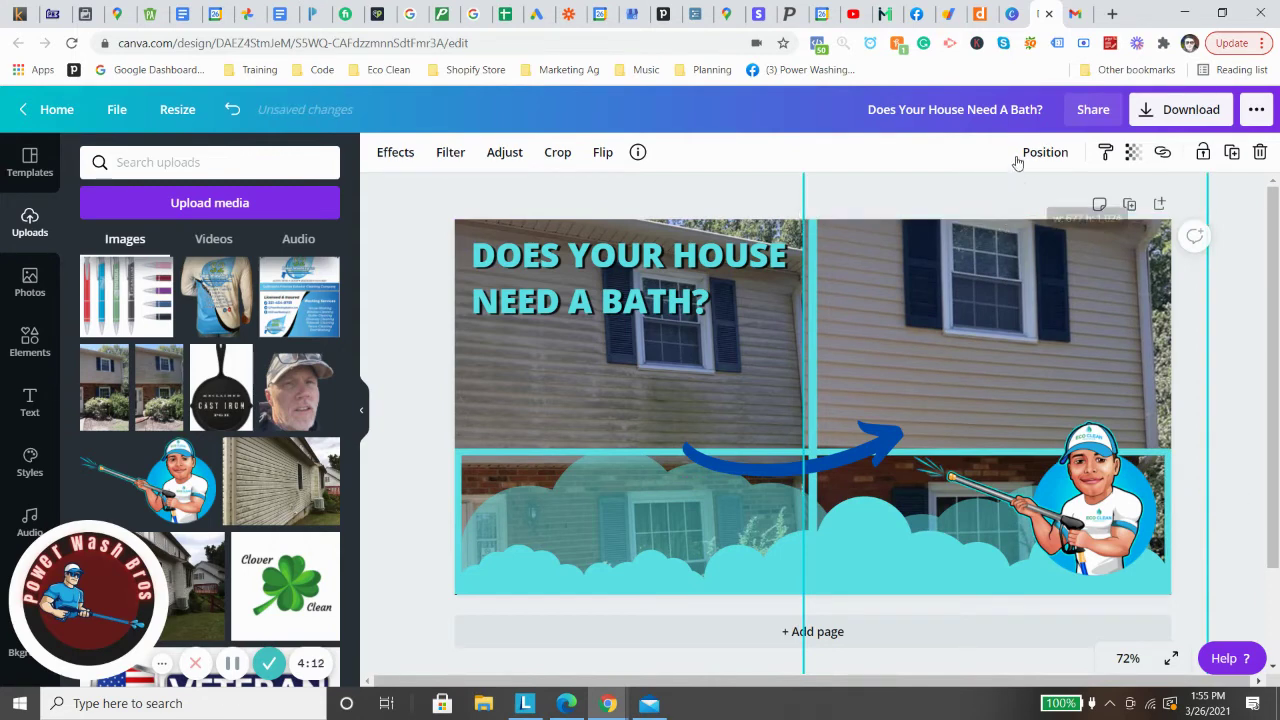
double_click(963, 357)
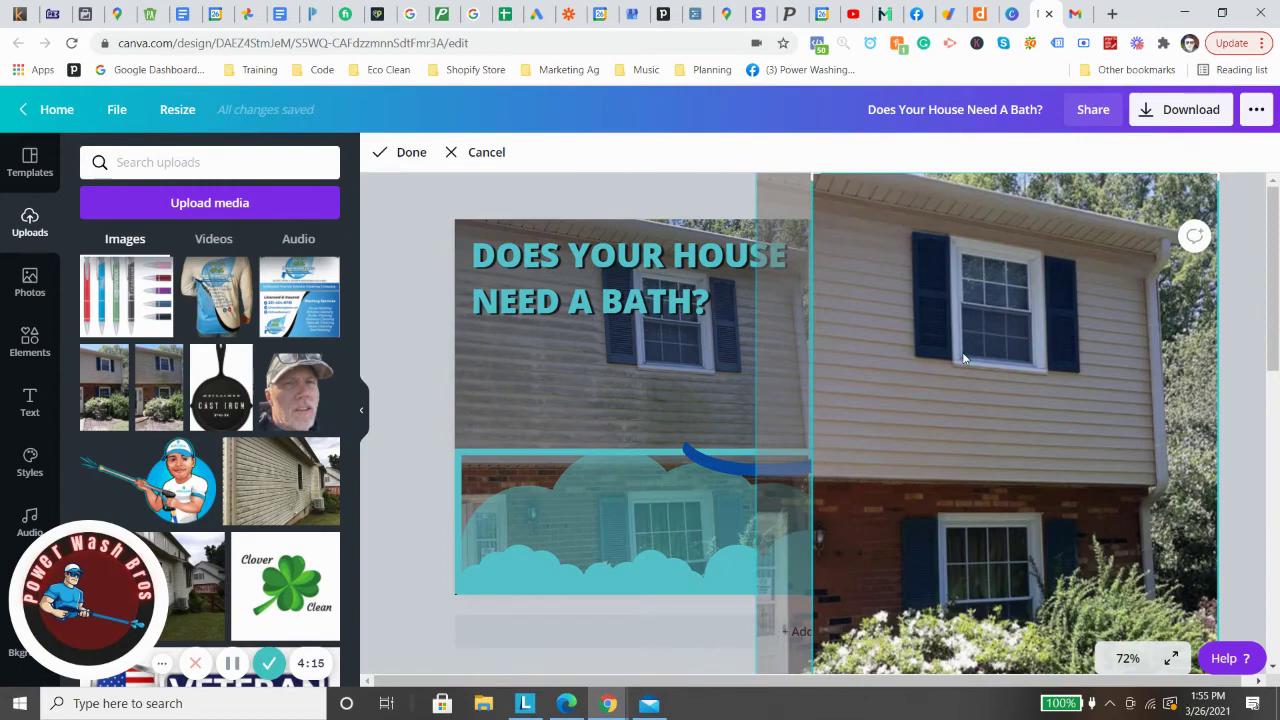
key(Escape)
scroll(1220, 540, down, 3)
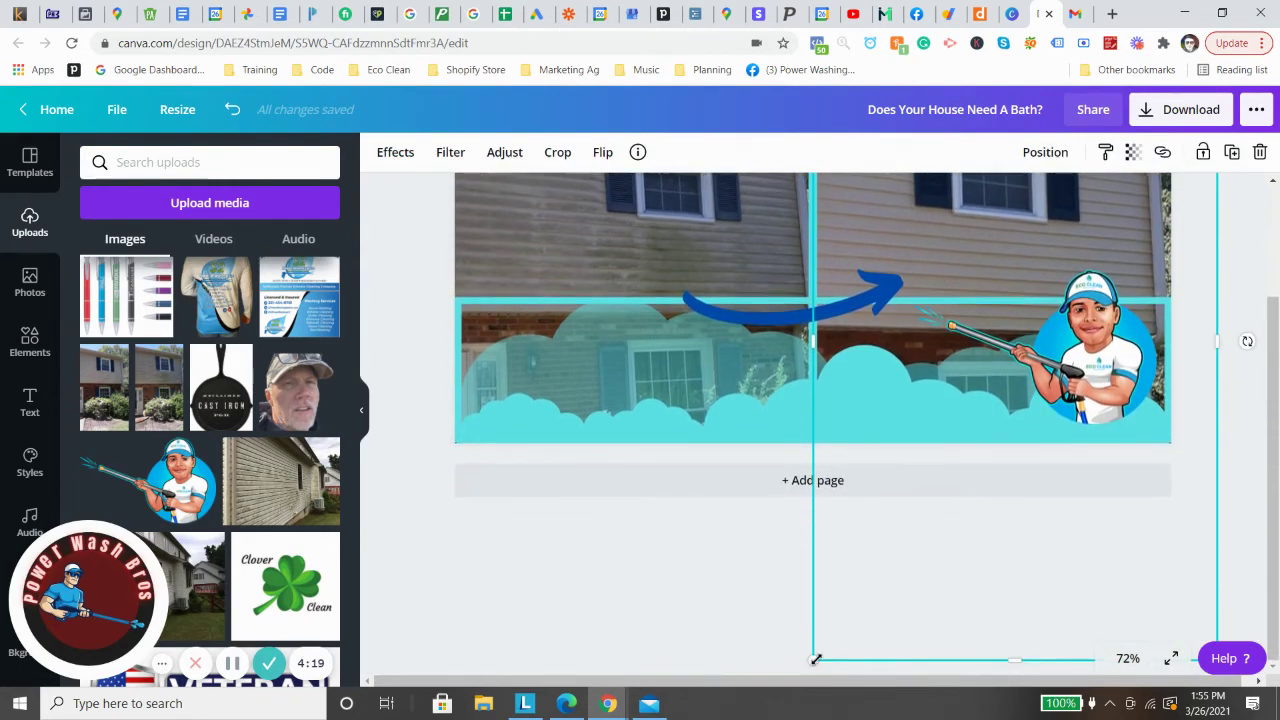
scroll(877, 586, up, 2)
drag(858, 606, 886, 480)
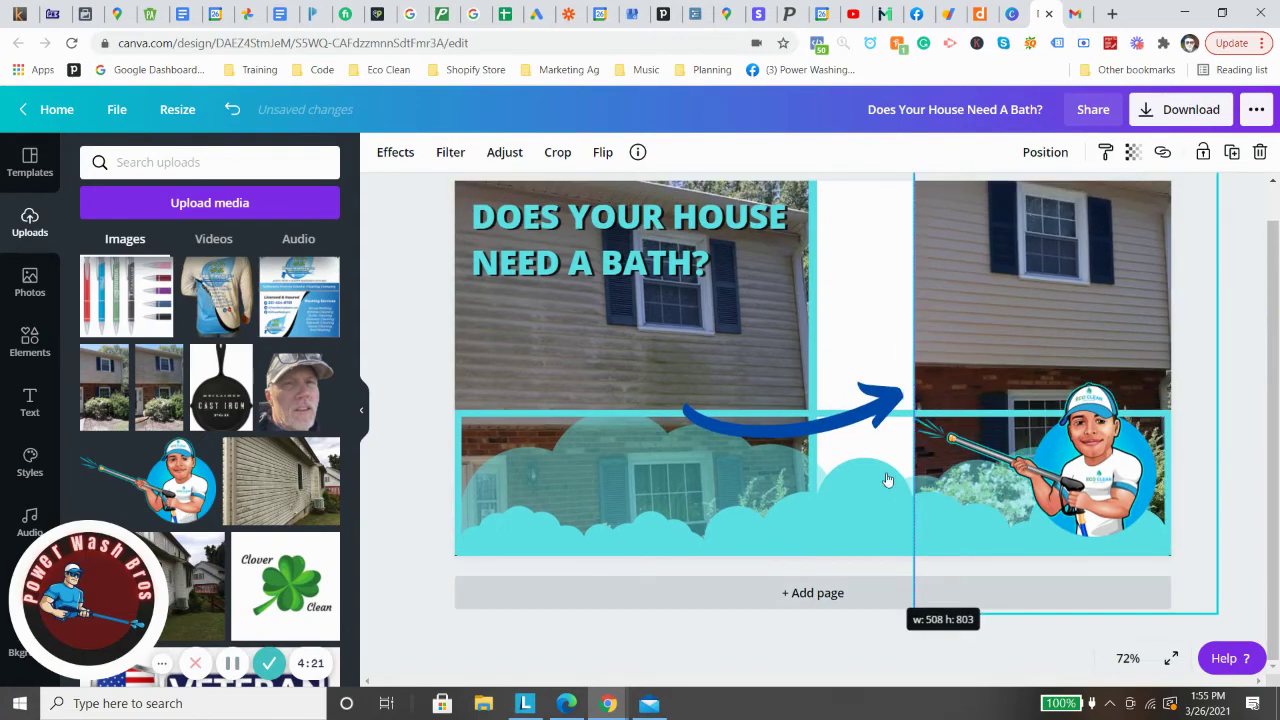
drag(938, 368, 878, 375)
Step: Recrop the after photo to shift the house right and show more of it
double_click(925, 330)
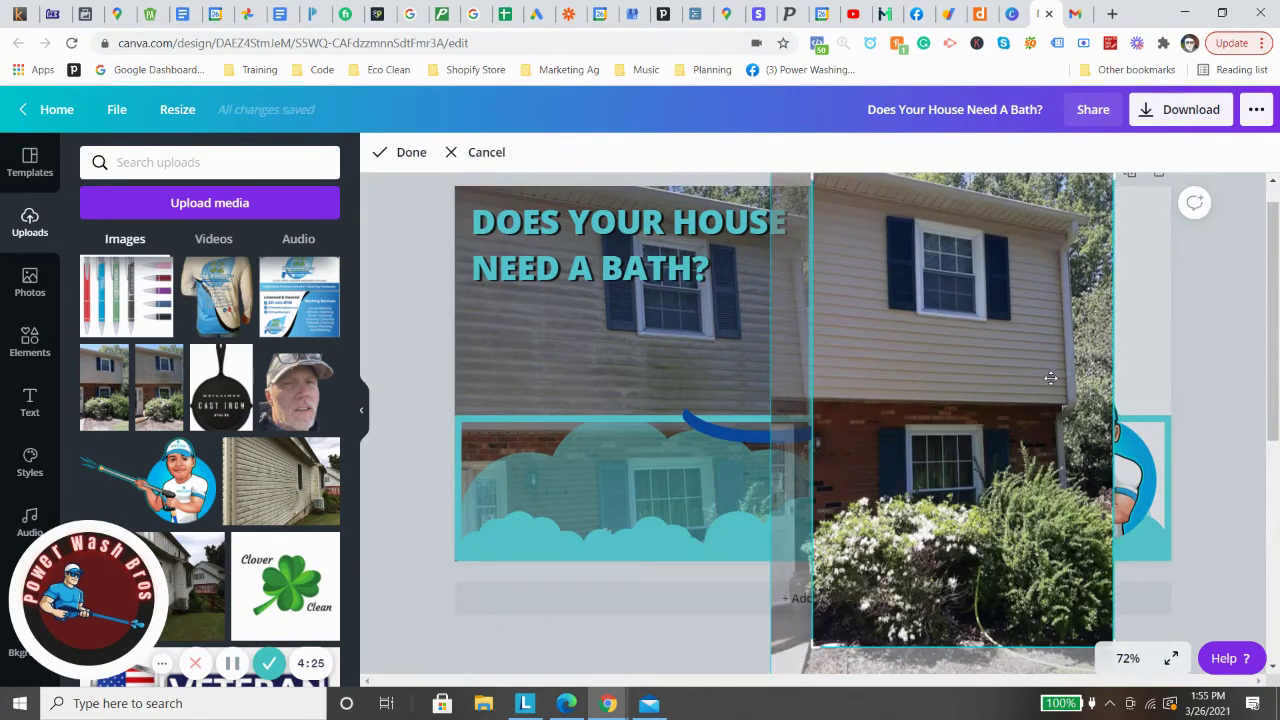
drag(983, 329, 1013, 320)
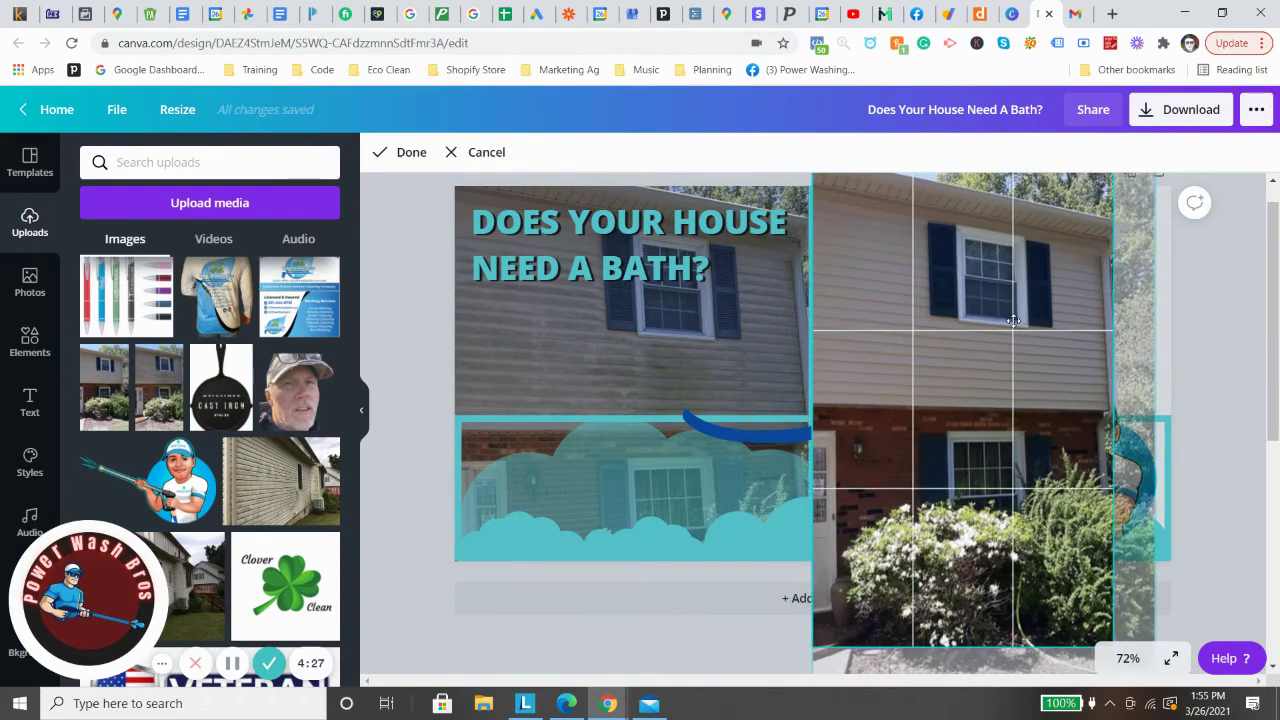
click(1192, 341)
click(1094, 369)
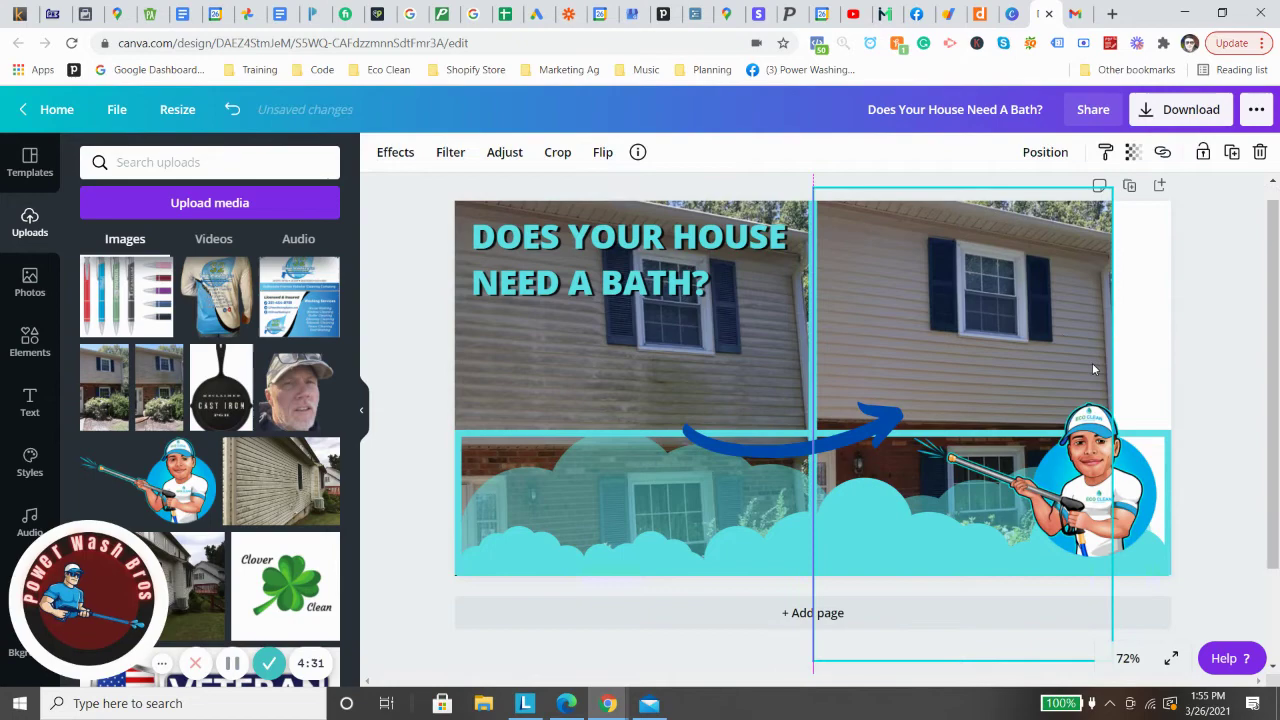
double_click(1060, 342)
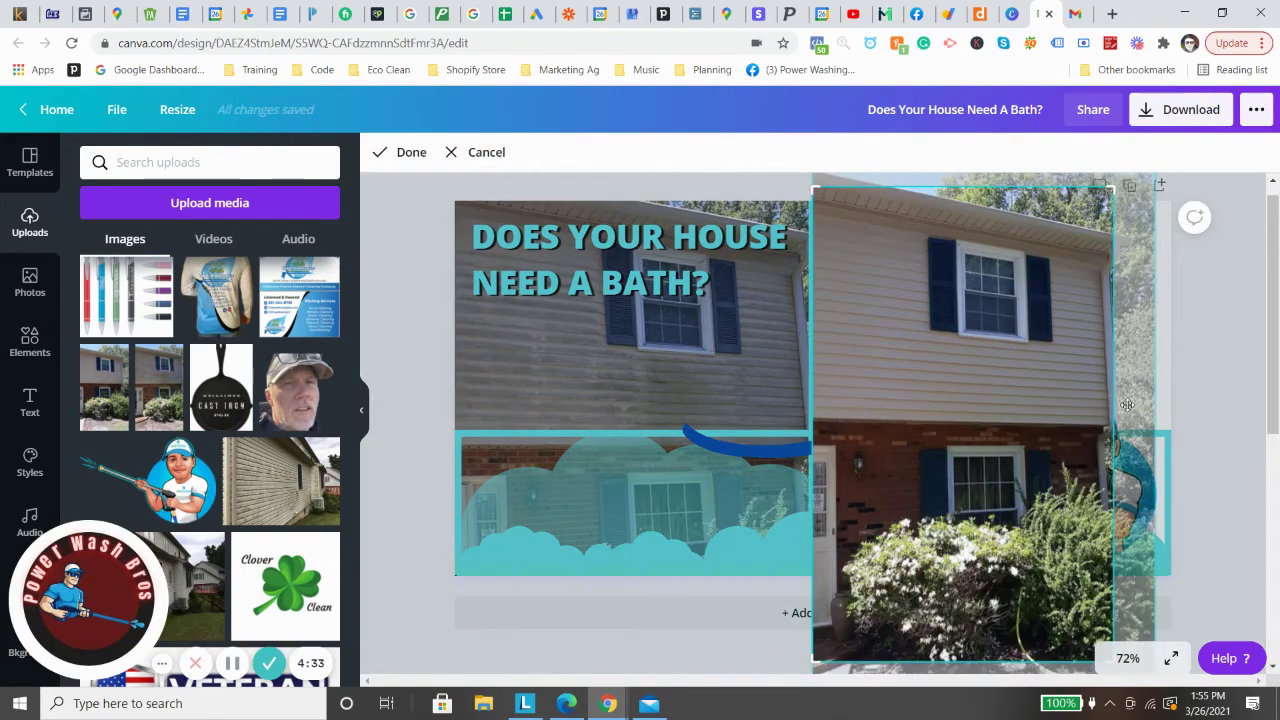
drag(1116, 187, 1168, 189)
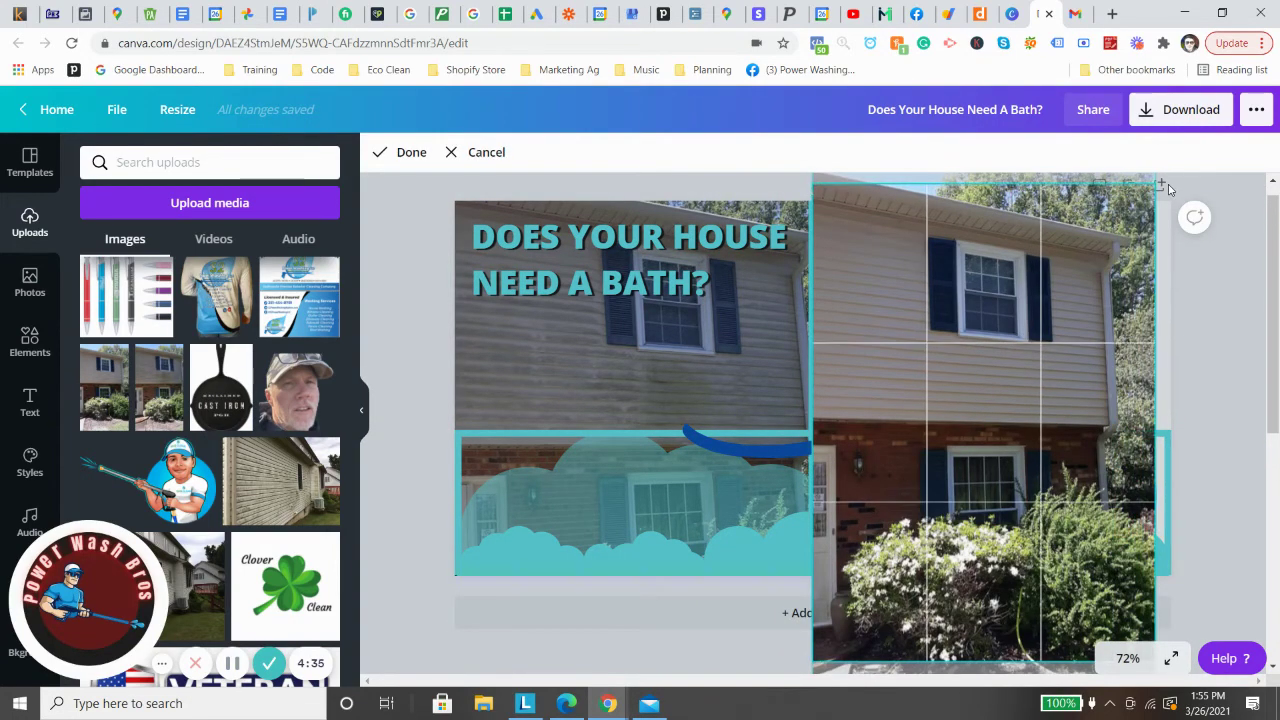
click(1240, 333)
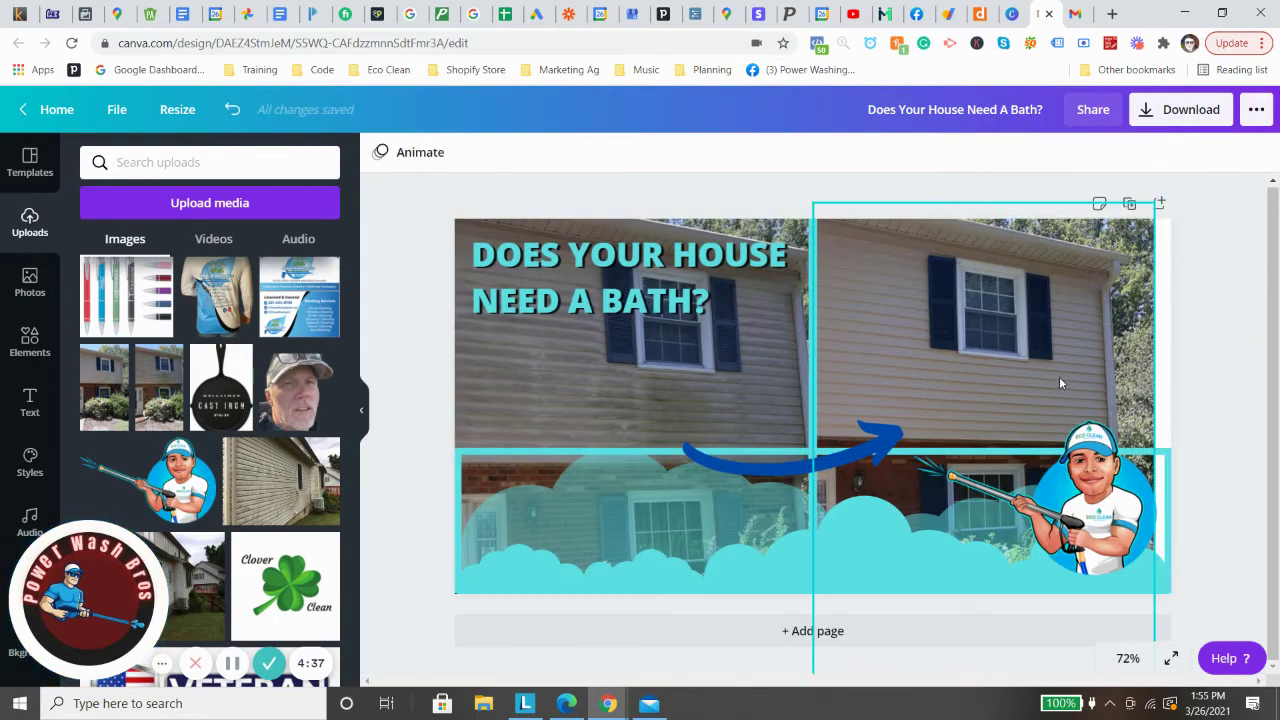
double_click(1022, 326)
scroll(1164, 551, down, 2)
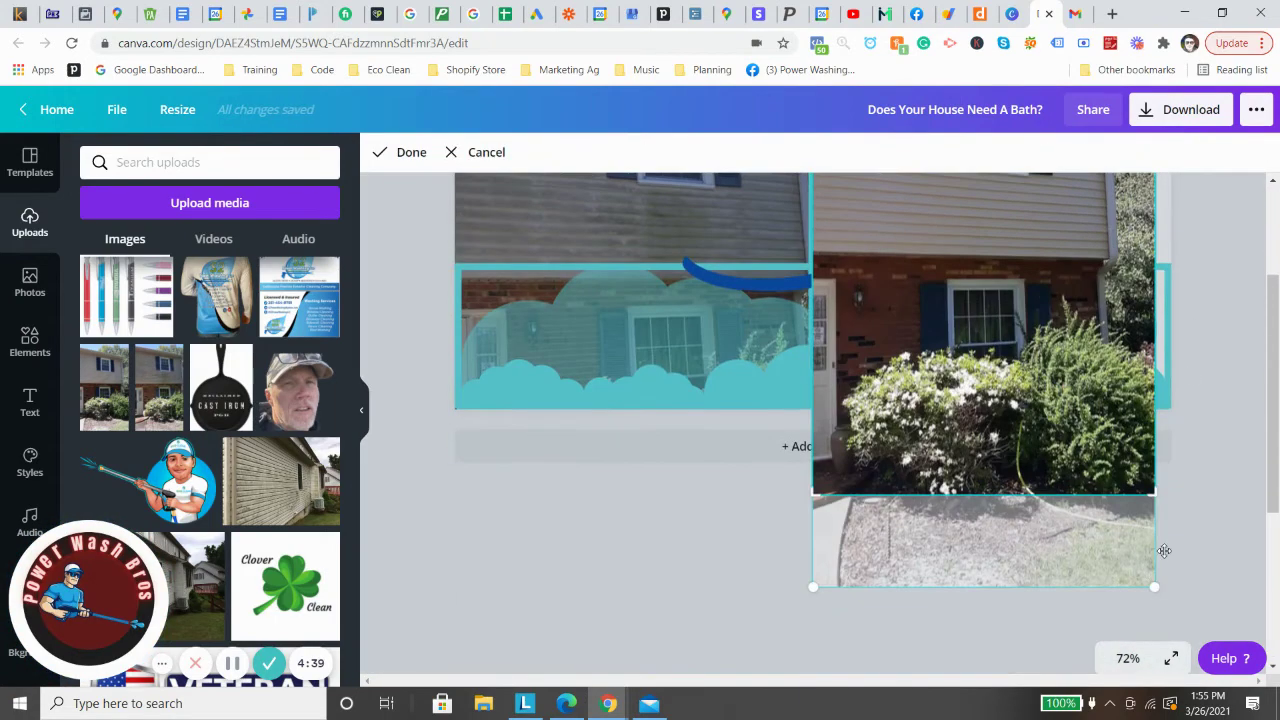
click(1218, 494)
Step: Enlarge and fine-tune the after photo so it fills the right half
click(1118, 308)
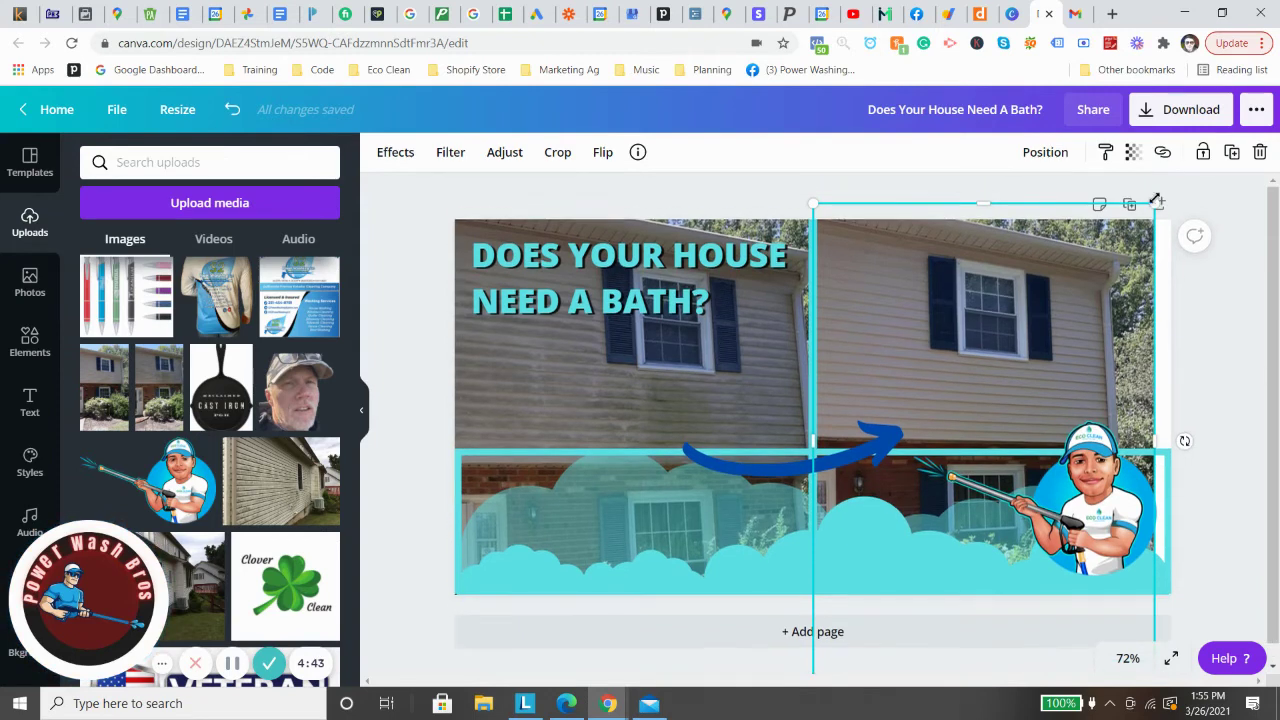
drag(1187, 178, 1193, 167)
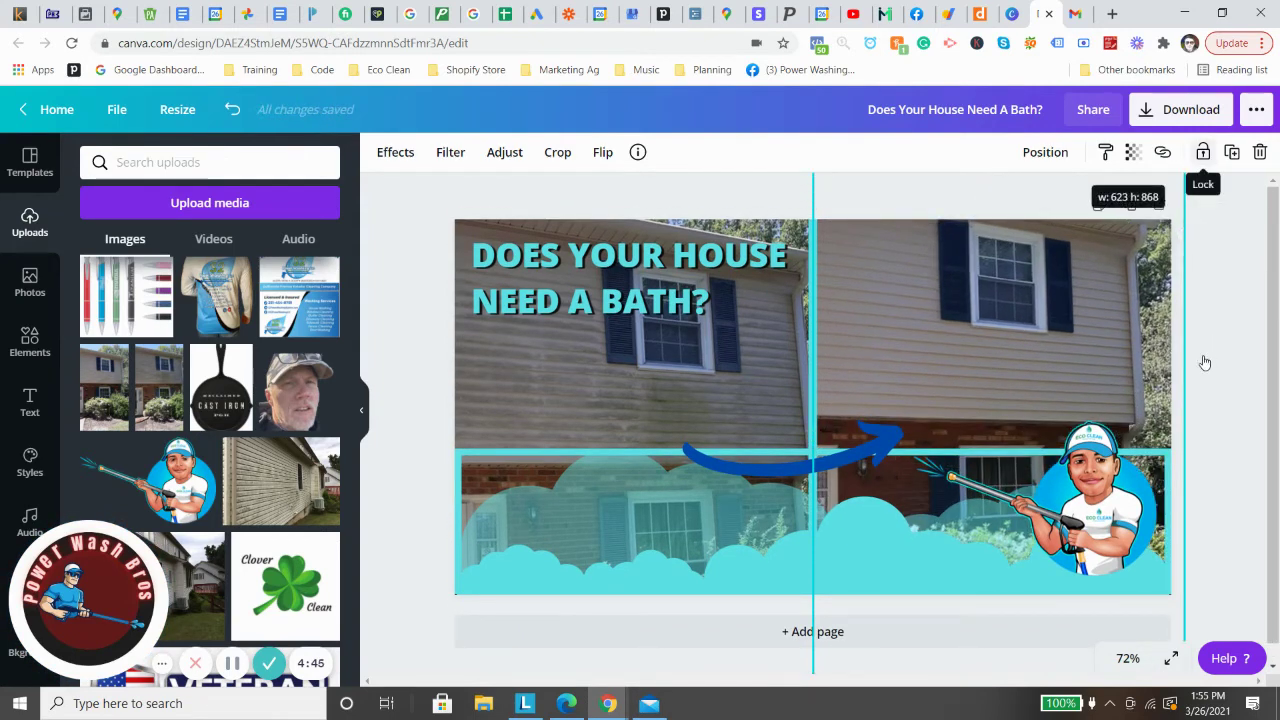
drag(1018, 345, 1018, 360)
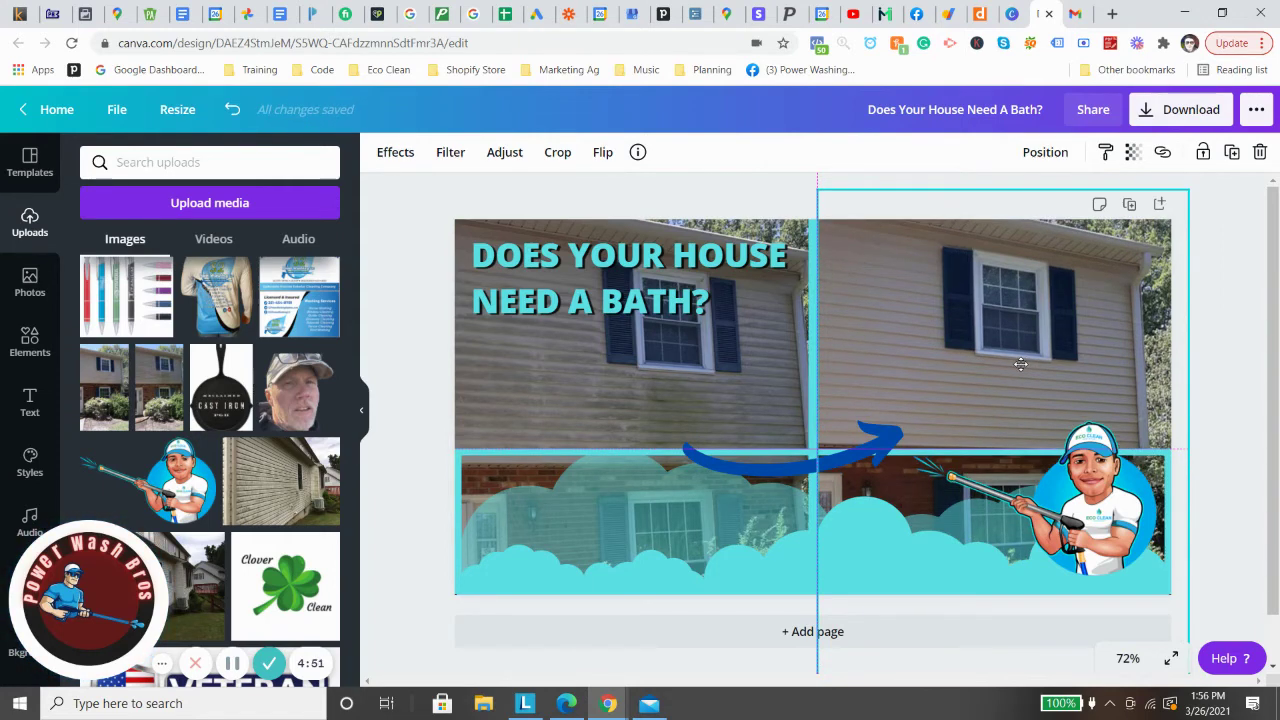
mouse_move(1020, 364)
mouse_down()
mouse_move(1029, 371)
mouse_move(1015, 370)
mouse_up()
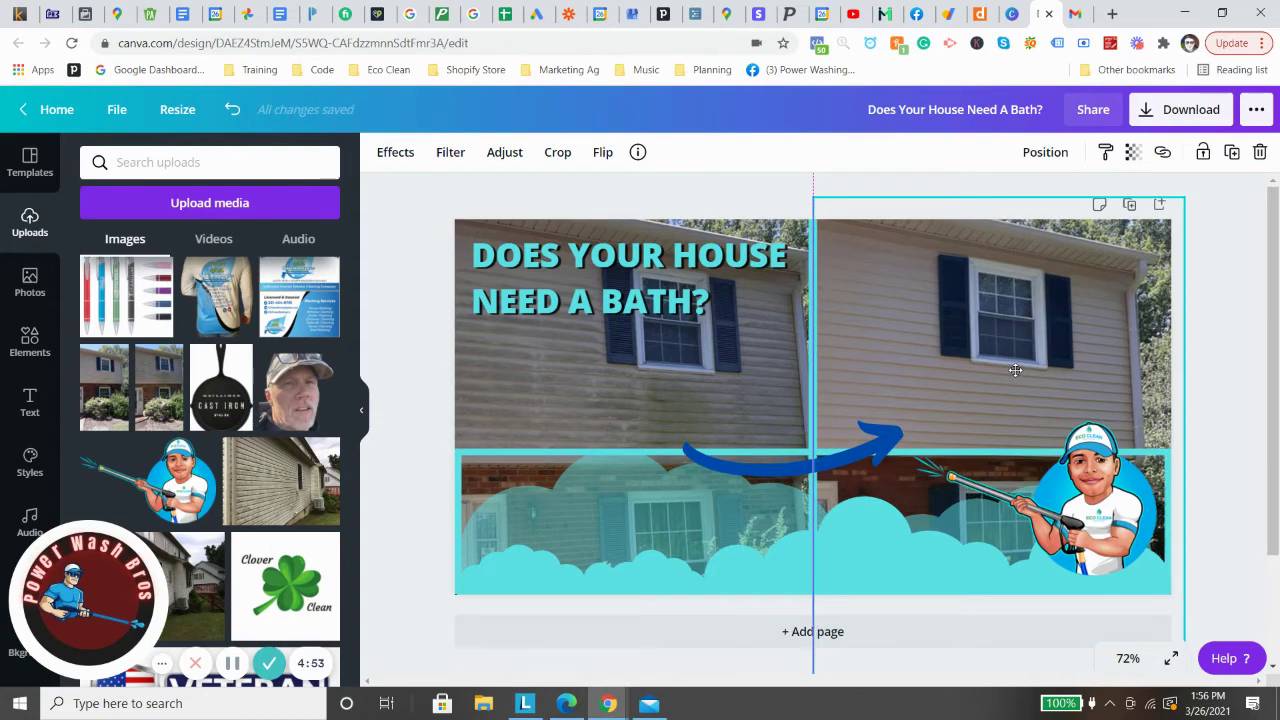
click(1222, 347)
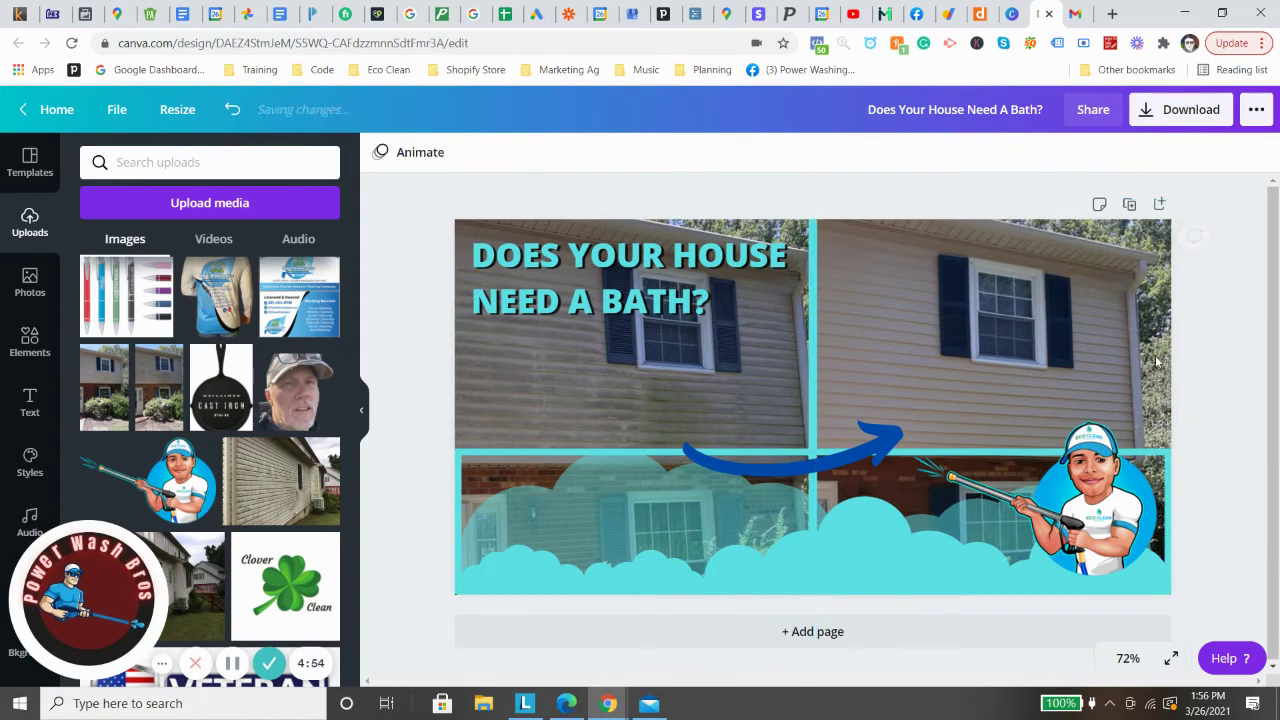
Step: Undo an accidental move of the cloud banner and crop it
click(513, 440)
drag(513, 440, 513, 435)
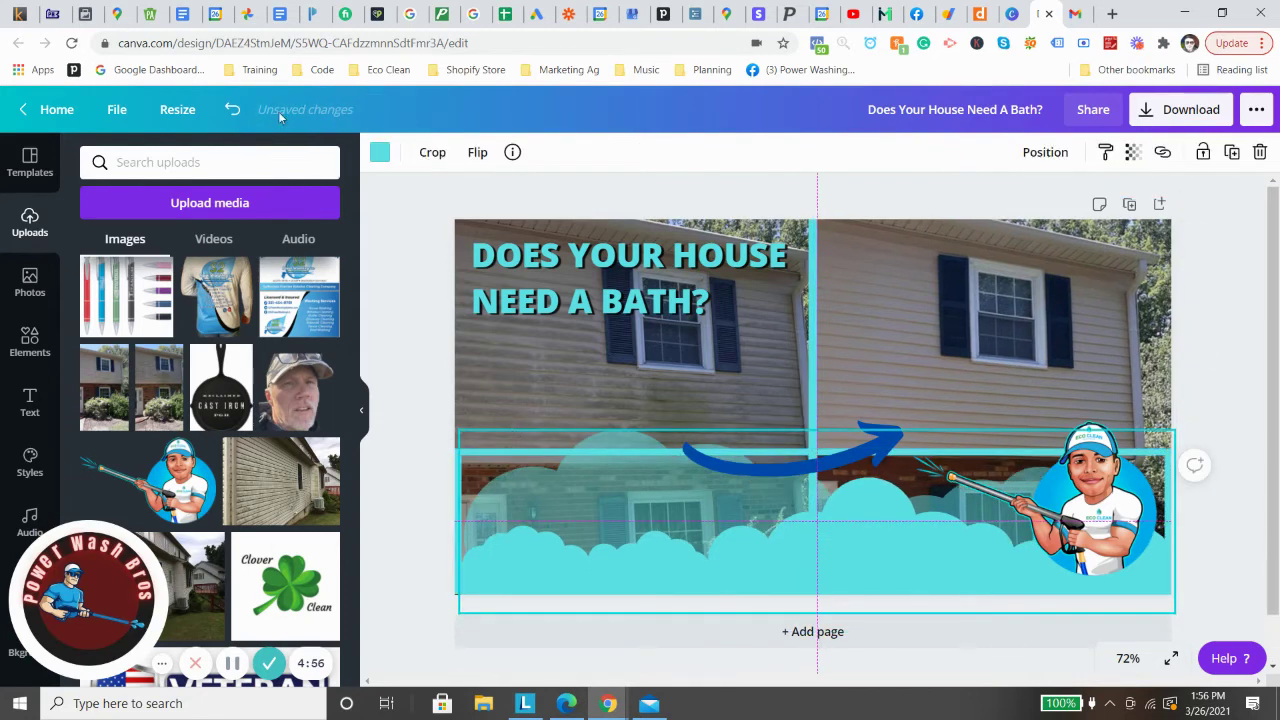
click(232, 109)
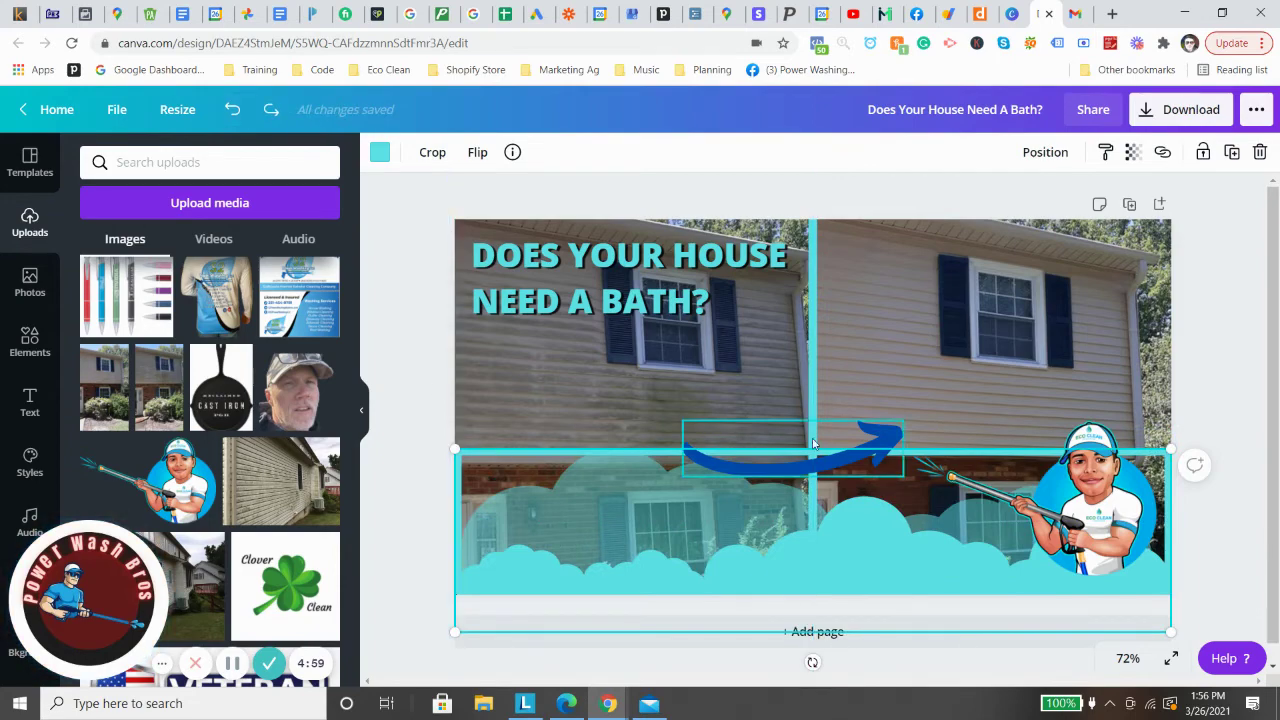
double_click(556, 454)
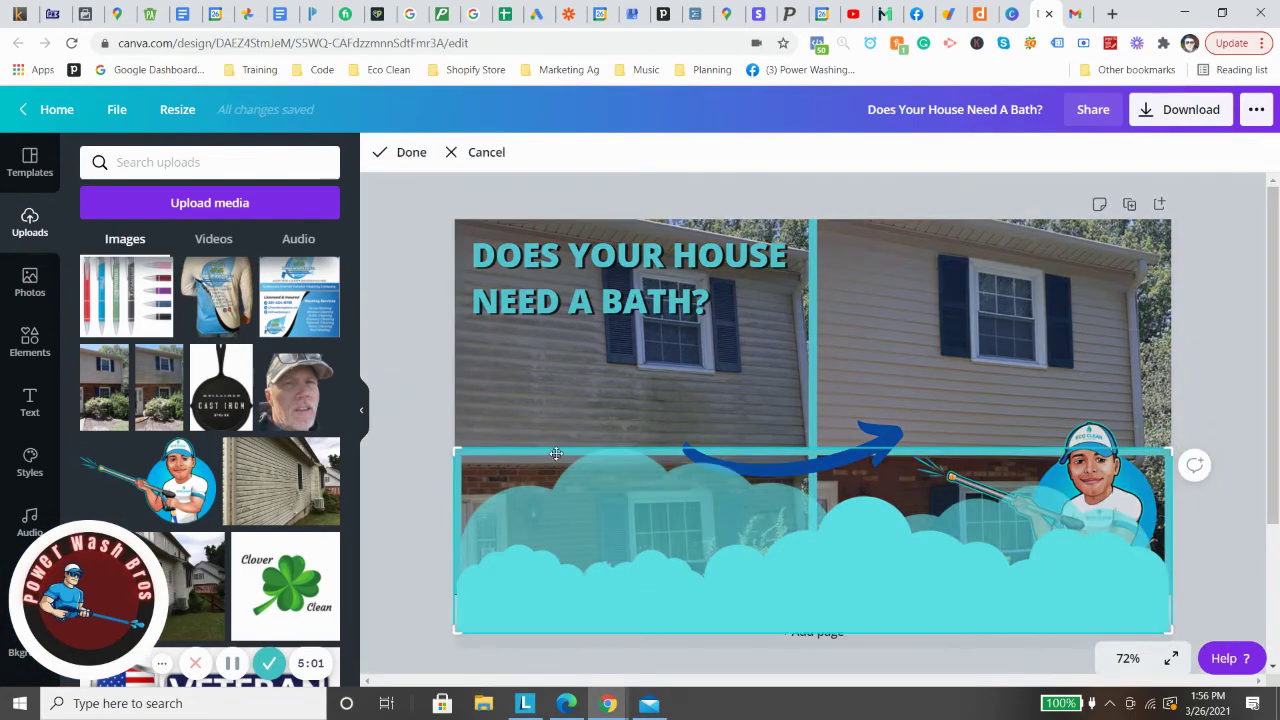
click(617, 402)
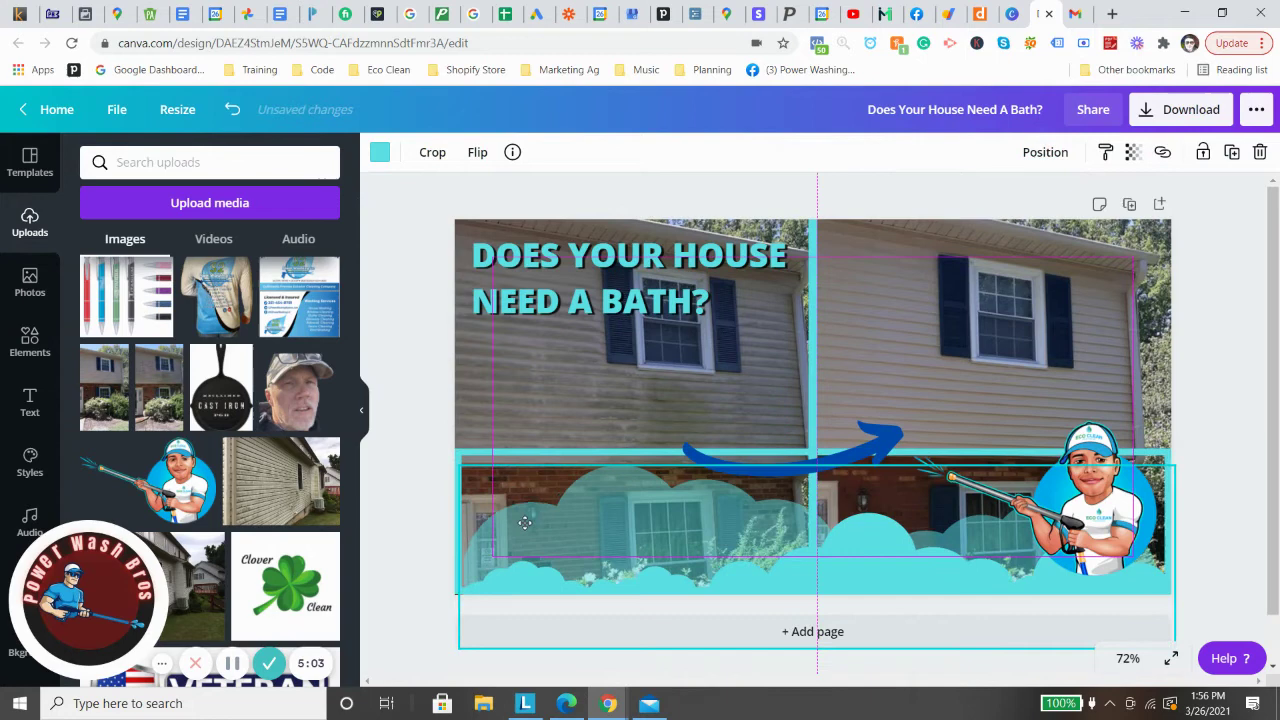
Step: Resize the cloud banner to the page and align it along the bottom edge
click(534, 451)
drag(548, 452, 560, 222)
click(555, 539)
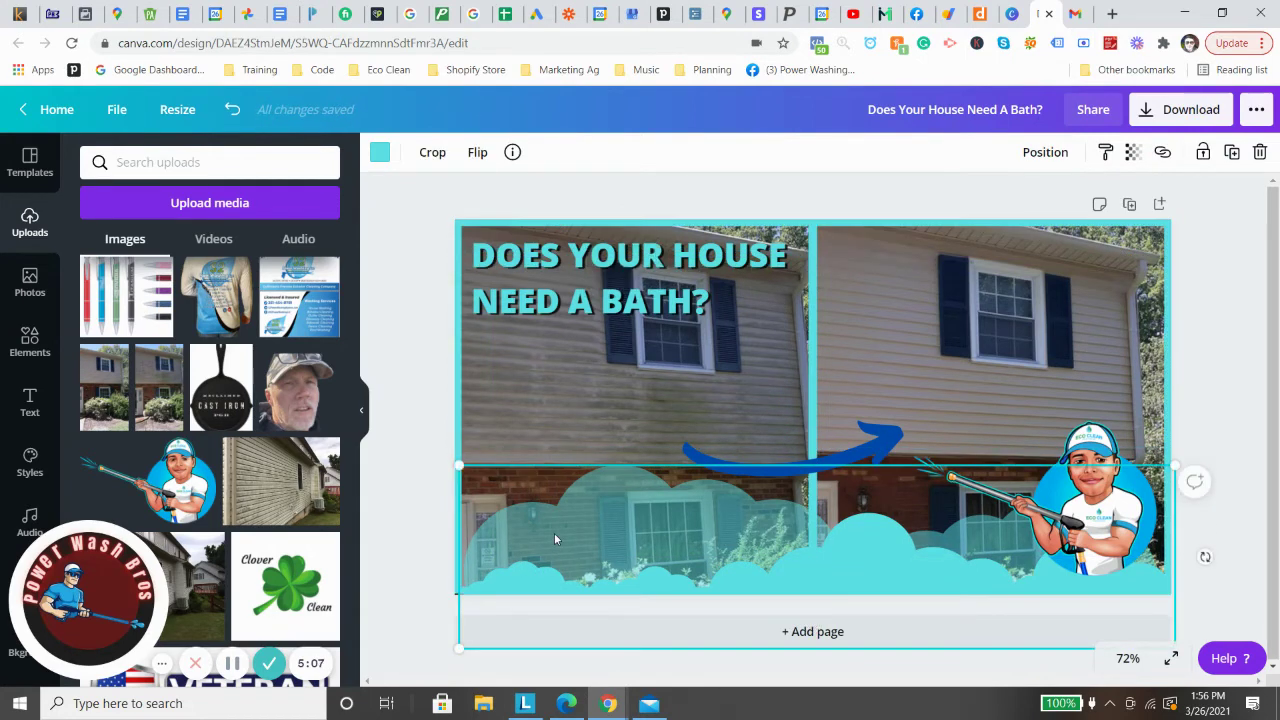
drag(547, 532, 541, 526)
click(1060, 530)
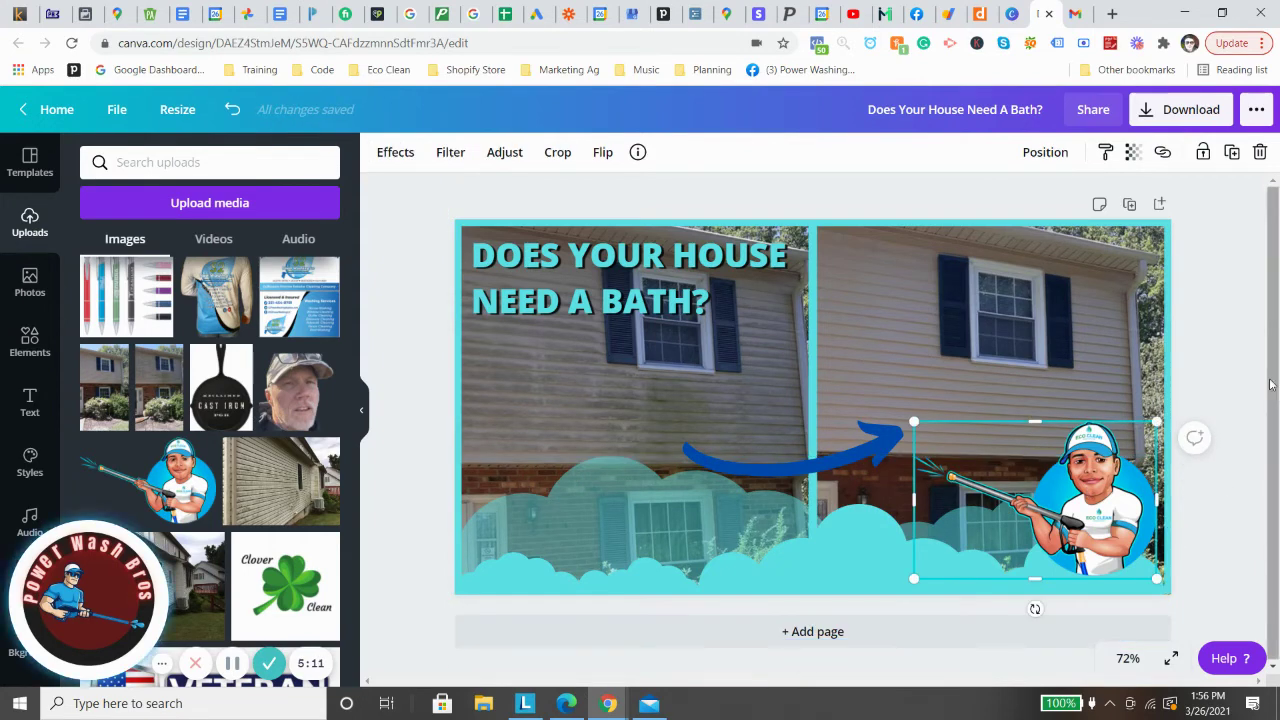
click(1229, 343)
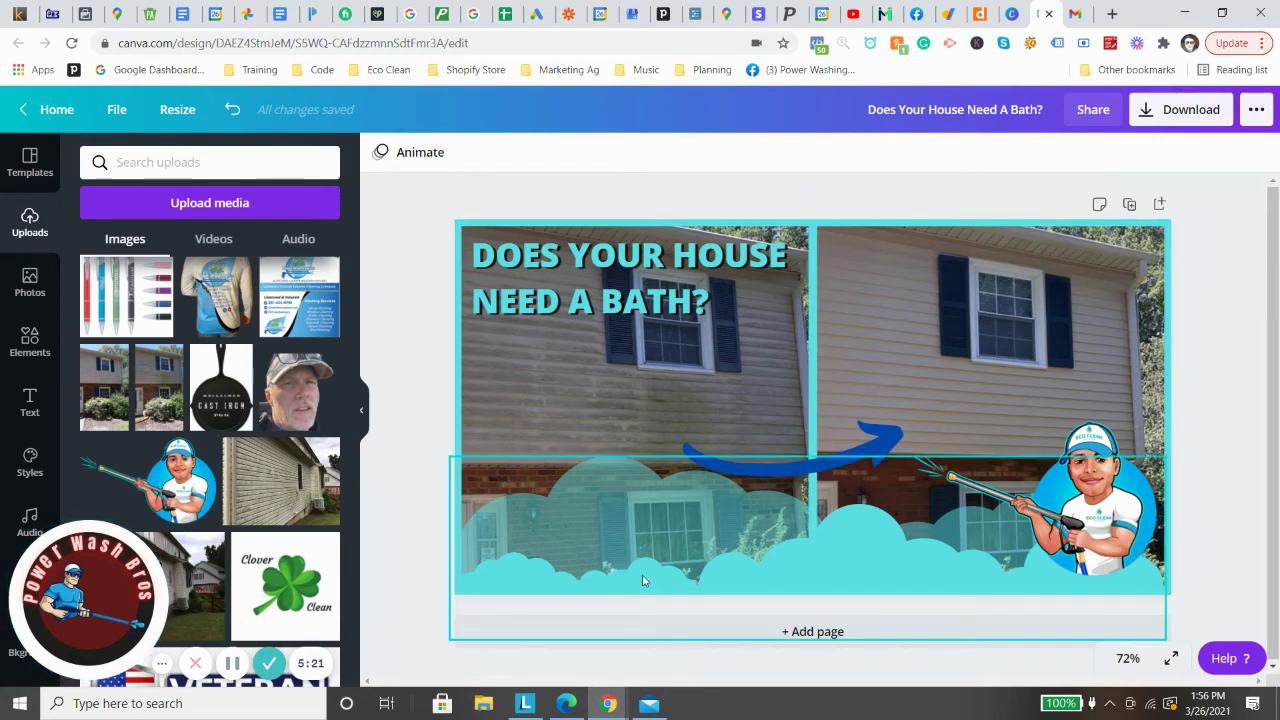
mouse_move(643, 580)
mouse_down()
mouse_move(629, 579)
mouse_move(644, 586)
mouse_up()
click(1044, 500)
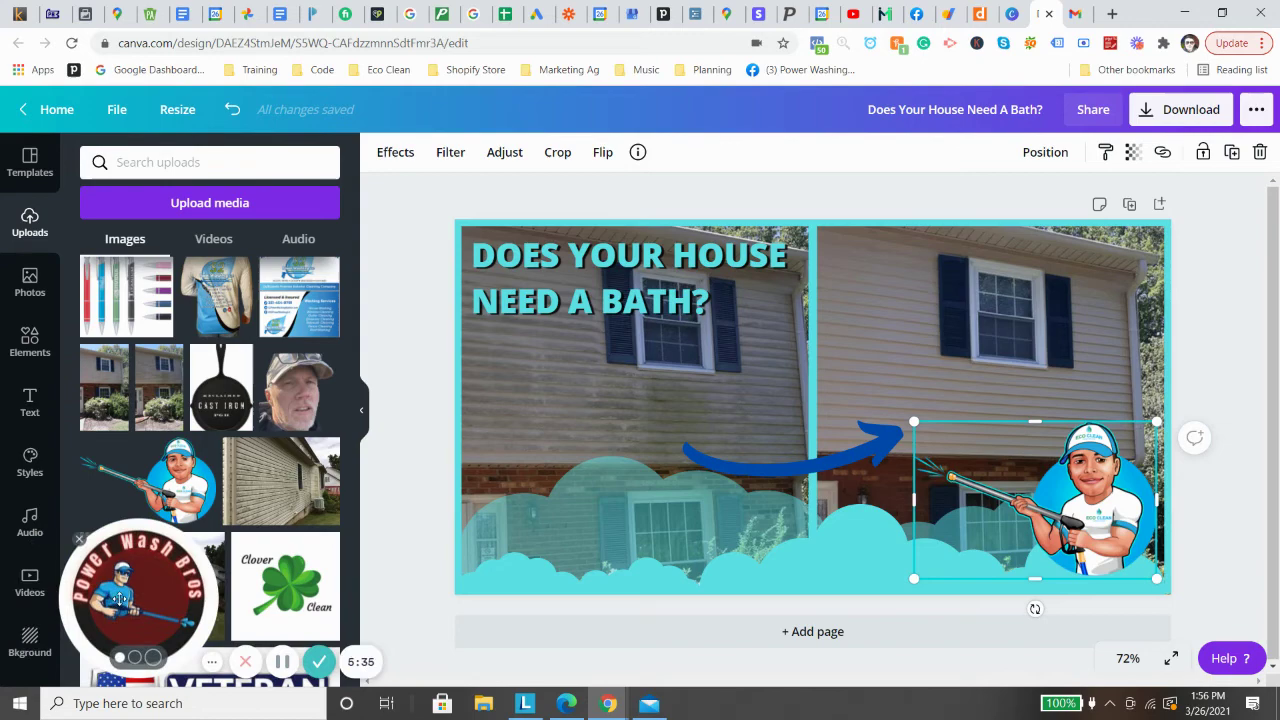
Step: Place the ECO CLEAN logo from the Logos folder low in the middle and shorten it
scroll(37, 465, down, 3)
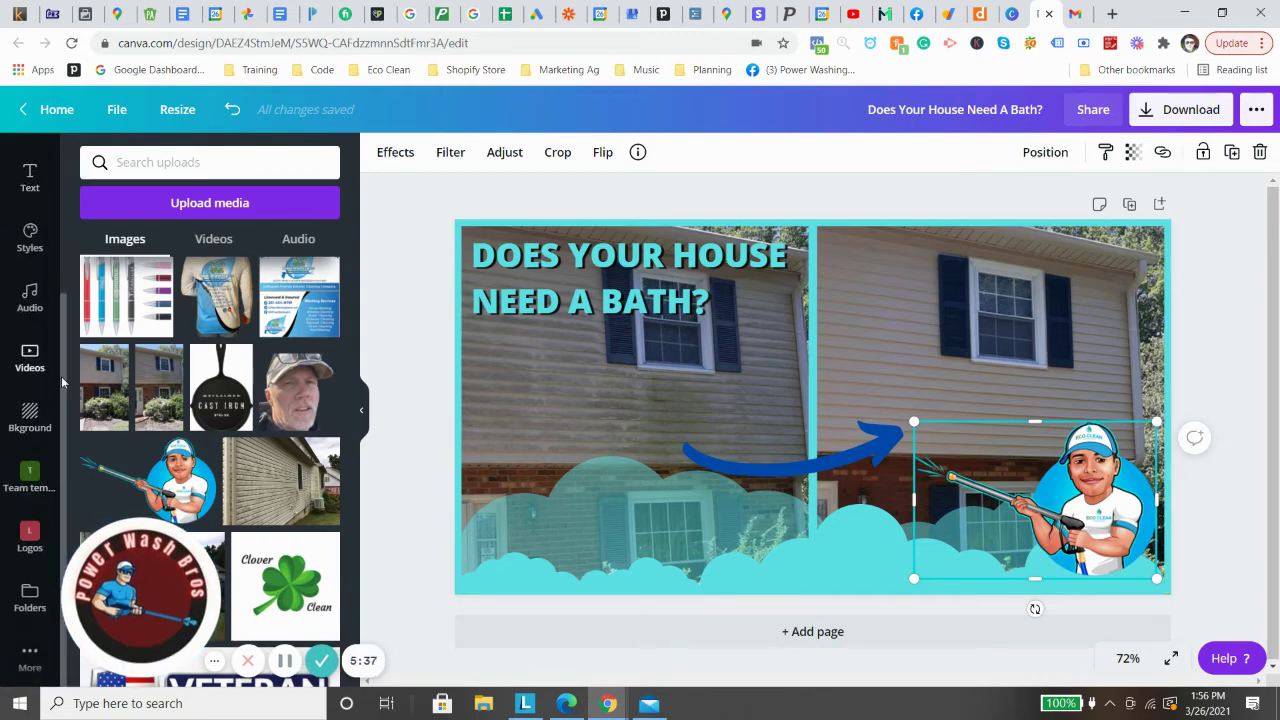
click(25, 597)
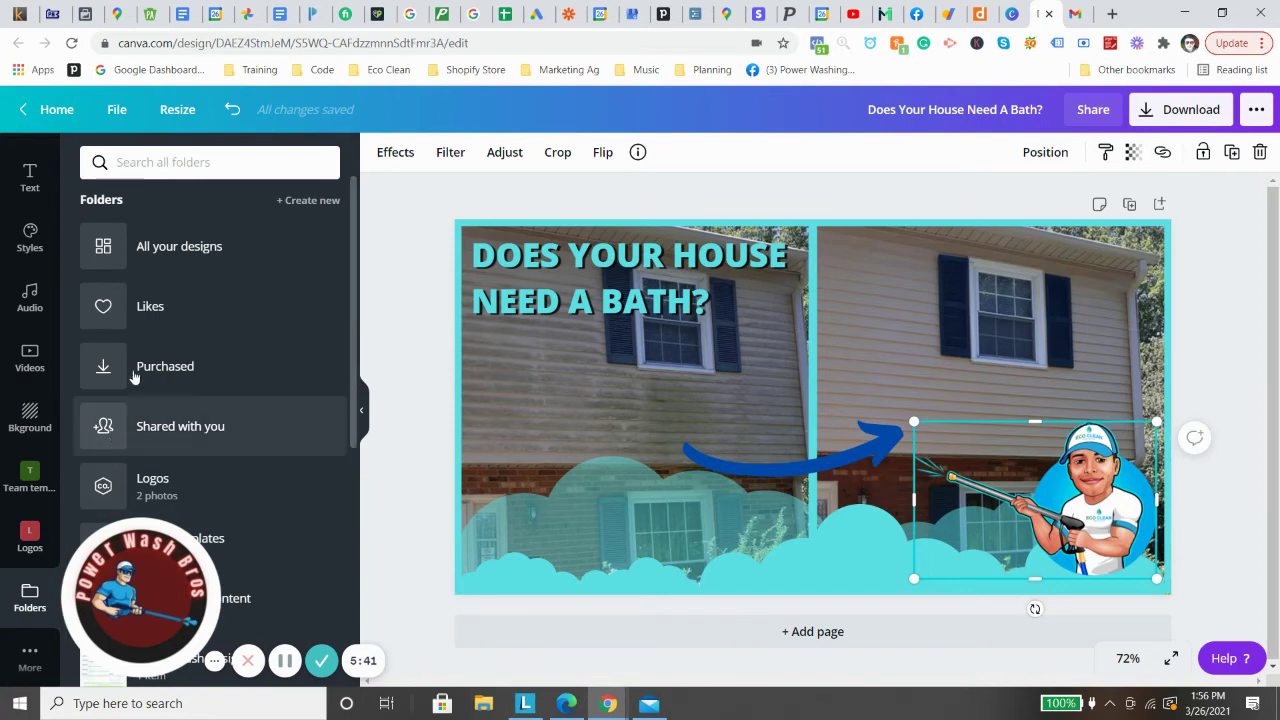
click(155, 487)
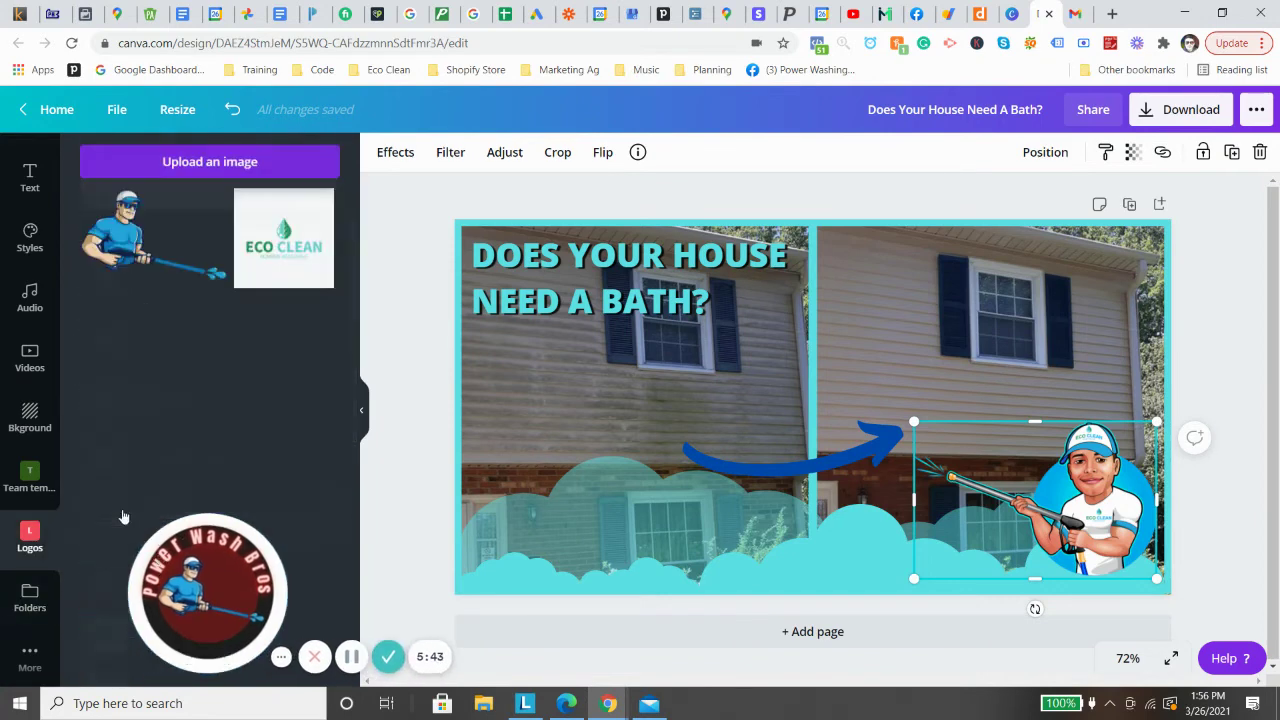
click(283, 239)
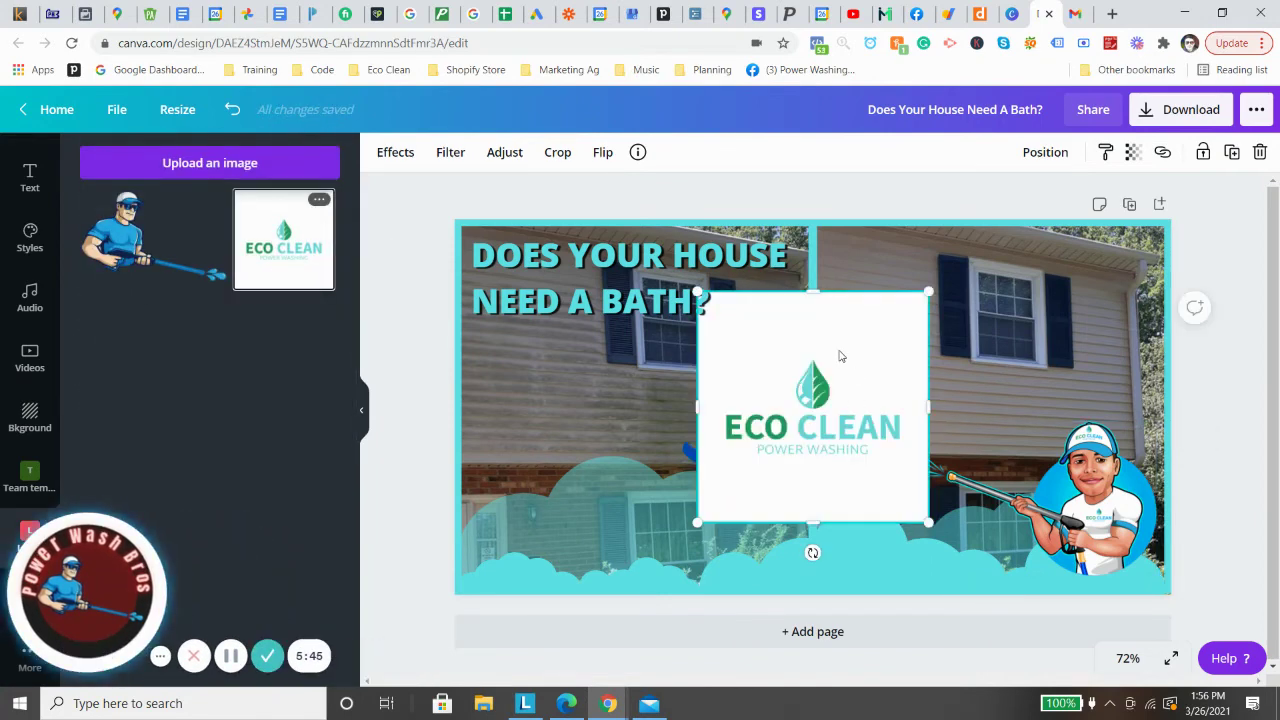
drag(820, 398, 806, 463)
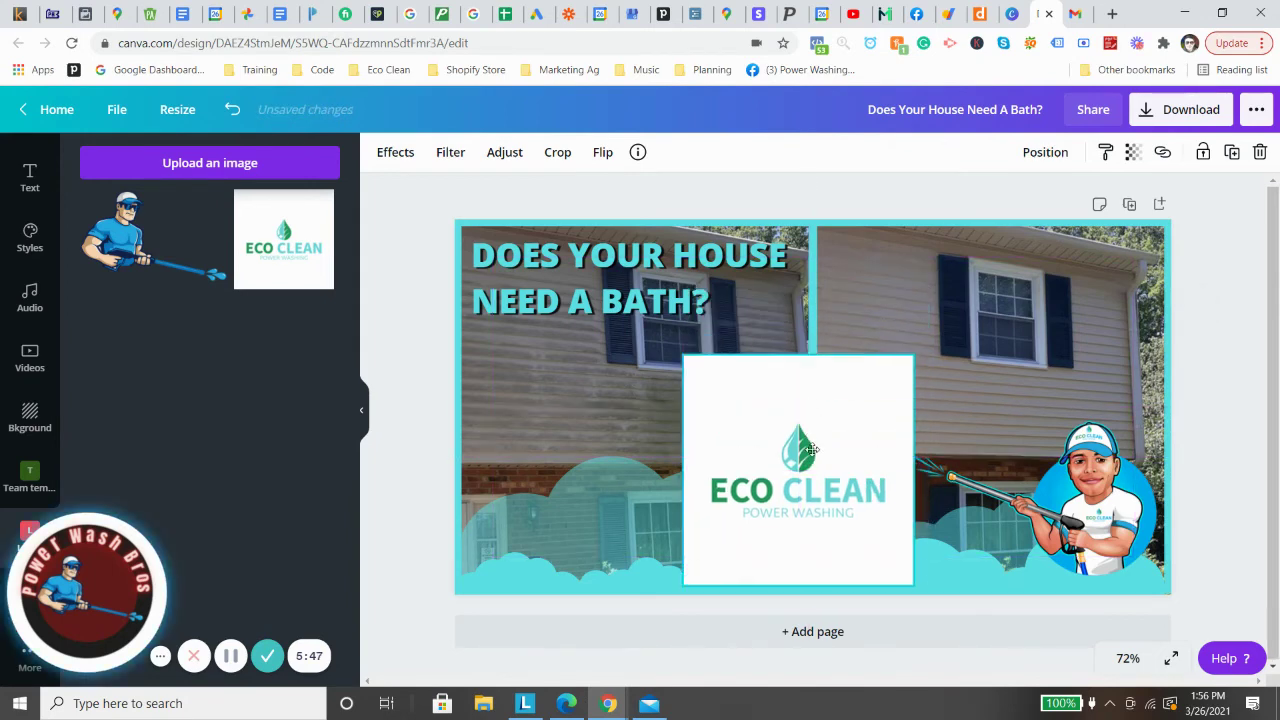
mouse_move(799, 558)
mouse_down()
mouse_move(805, 530)
mouse_move(803, 541)
mouse_up()
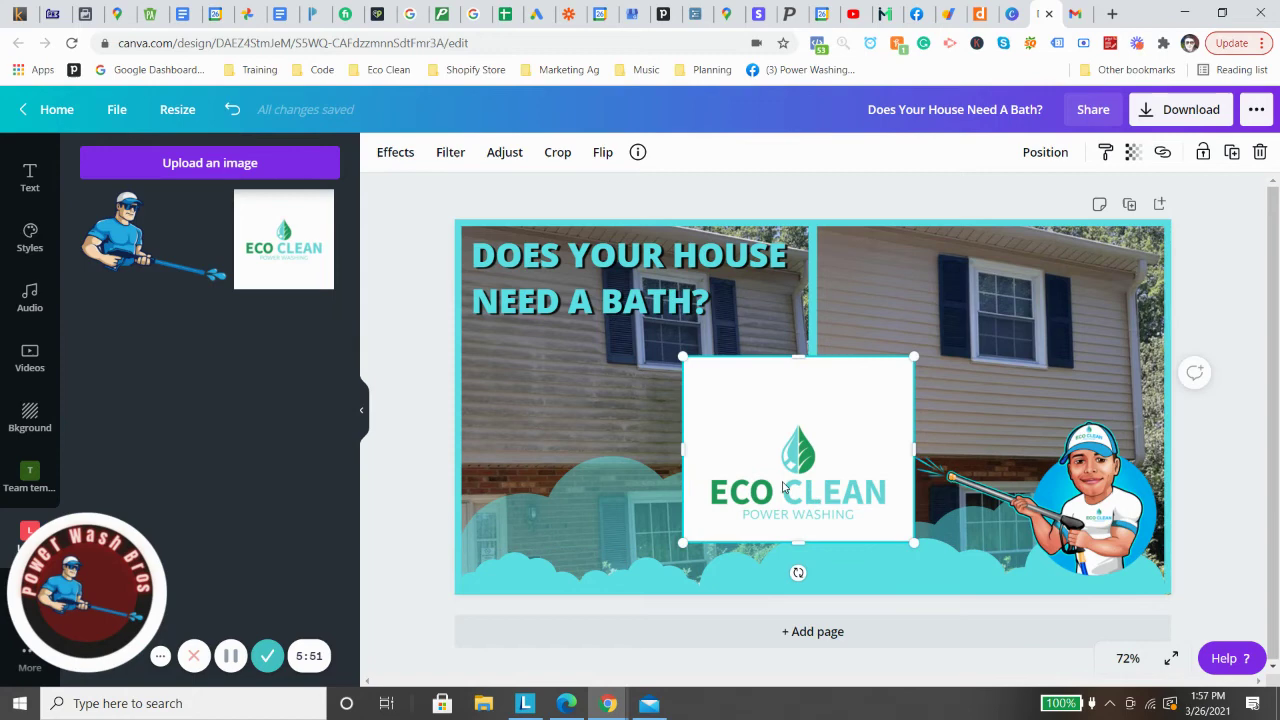
Step: Remove the ECO CLEAN logo's white background, crop its top and move it over the left clouds
click(380, 152)
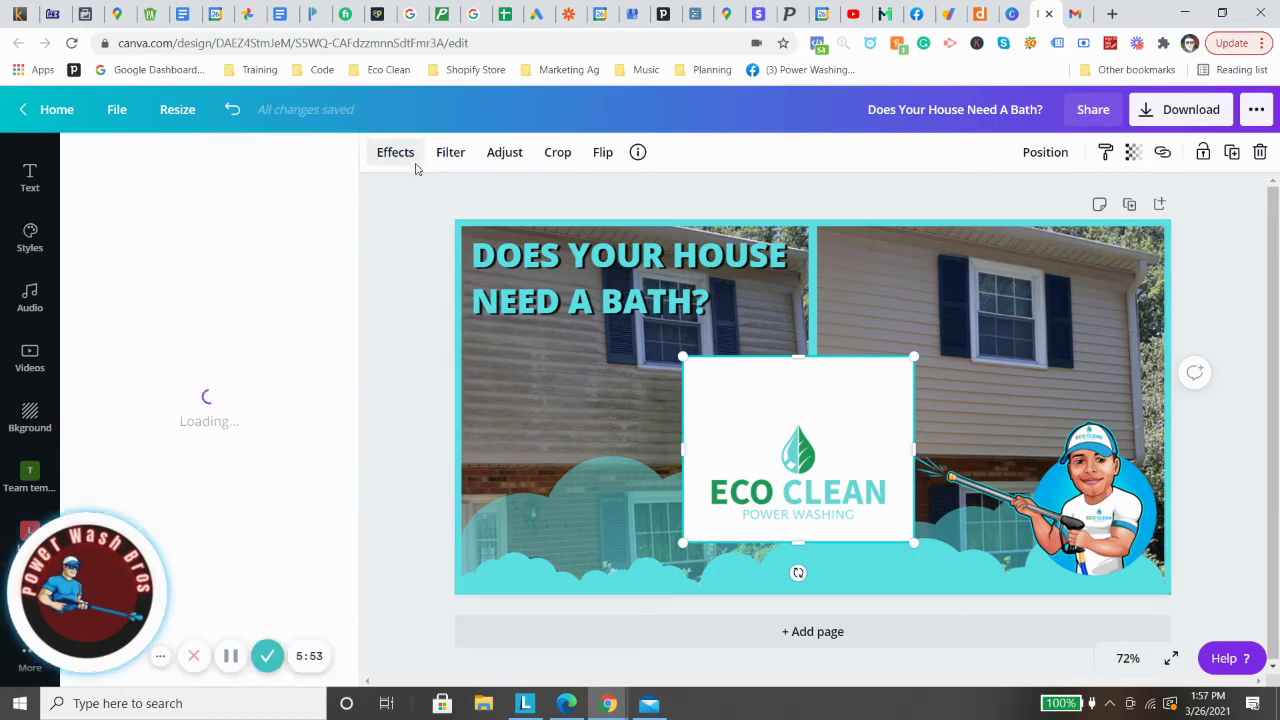
click(200, 215)
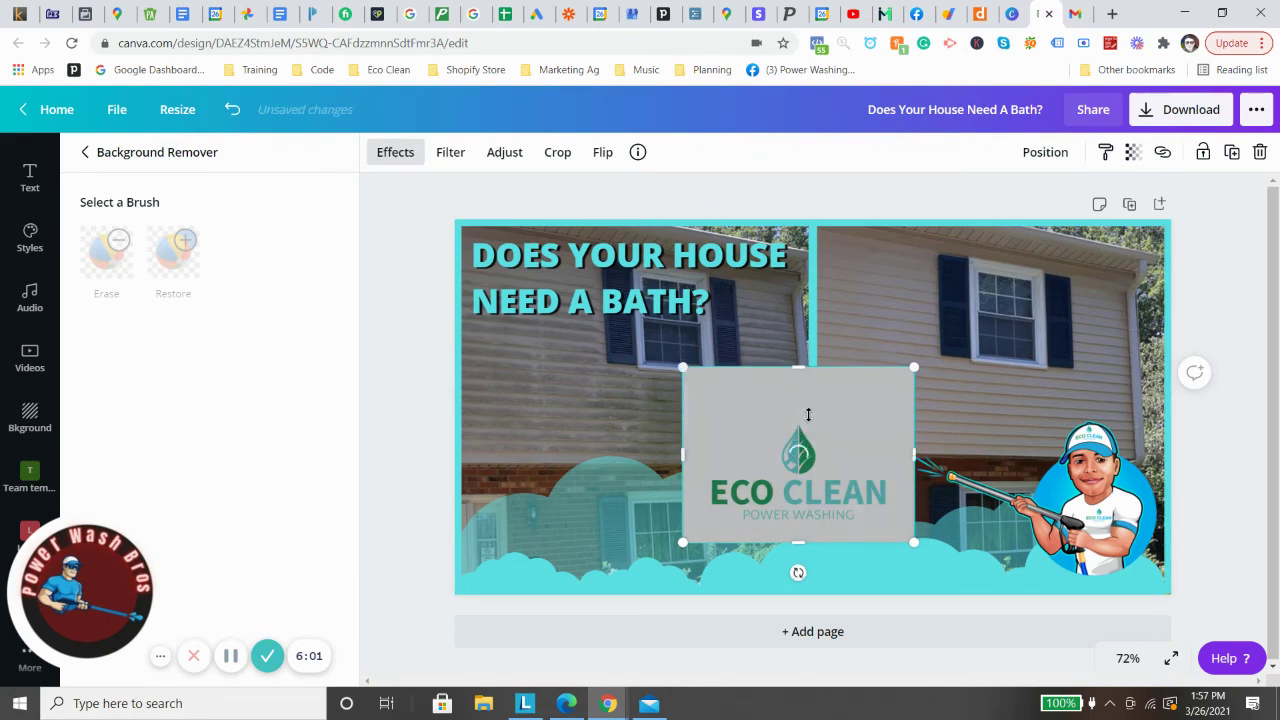
drag(798, 357, 808, 413)
drag(932, 484, 935, 480)
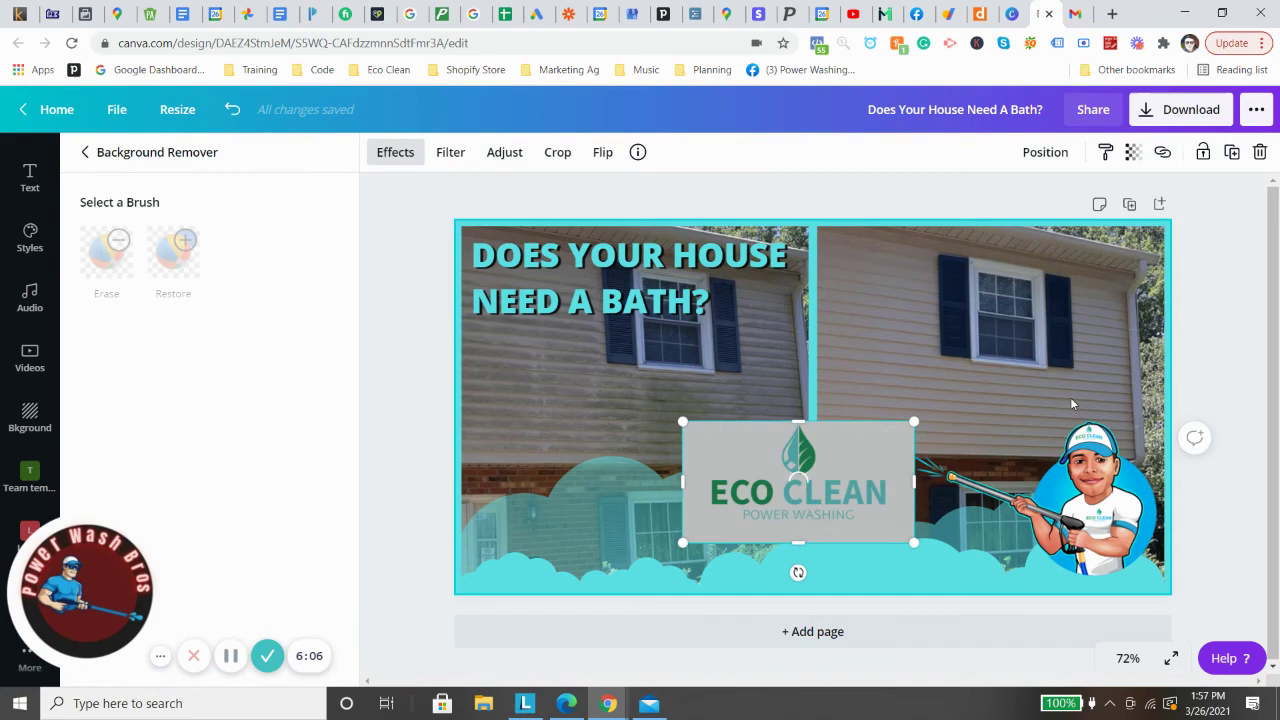
drag(731, 453, 545, 515)
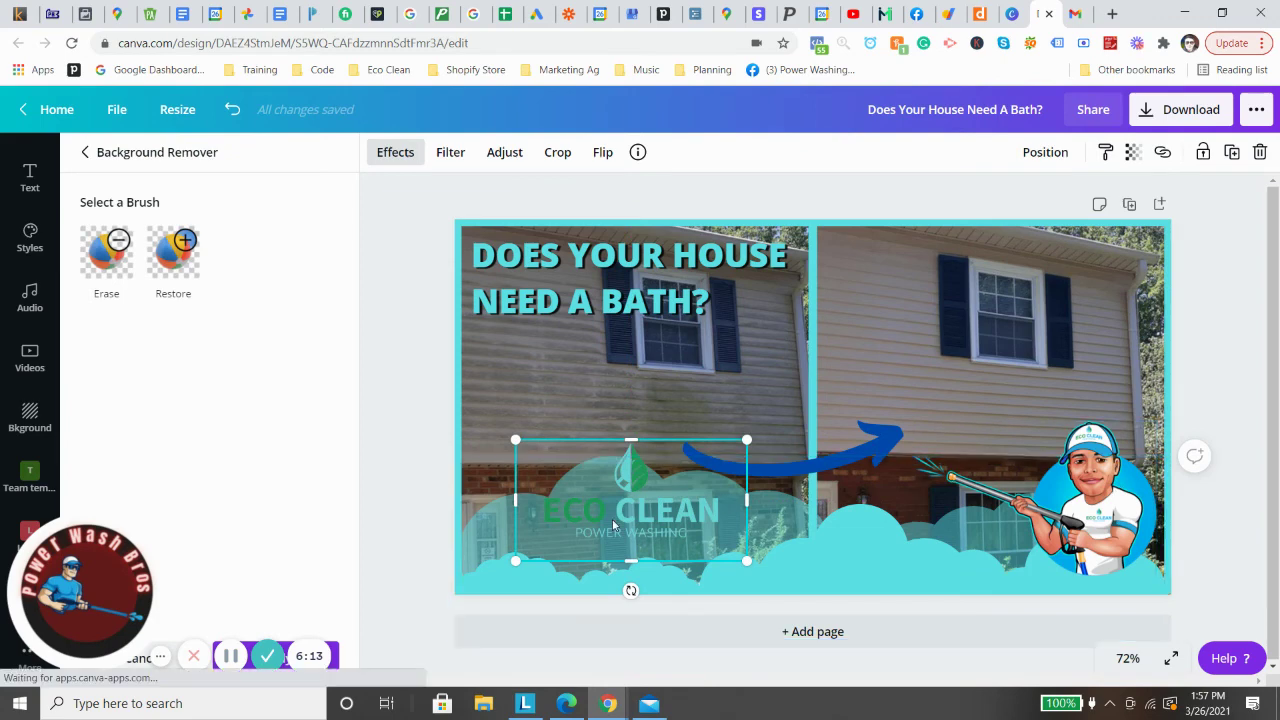
drag(576, 457, 592, 518)
Step: Drag the headline's corner handle to enlarge it from size 41.6 to 42.3
click(587, 506)
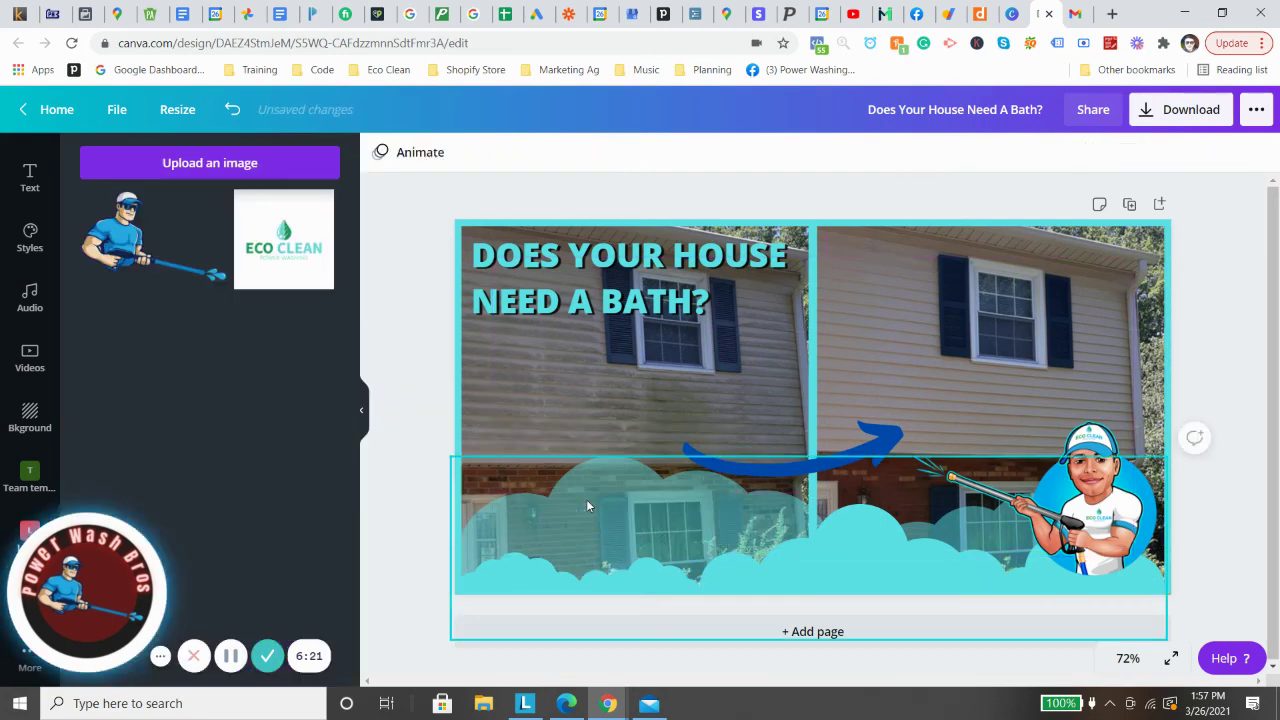
click(940, 514)
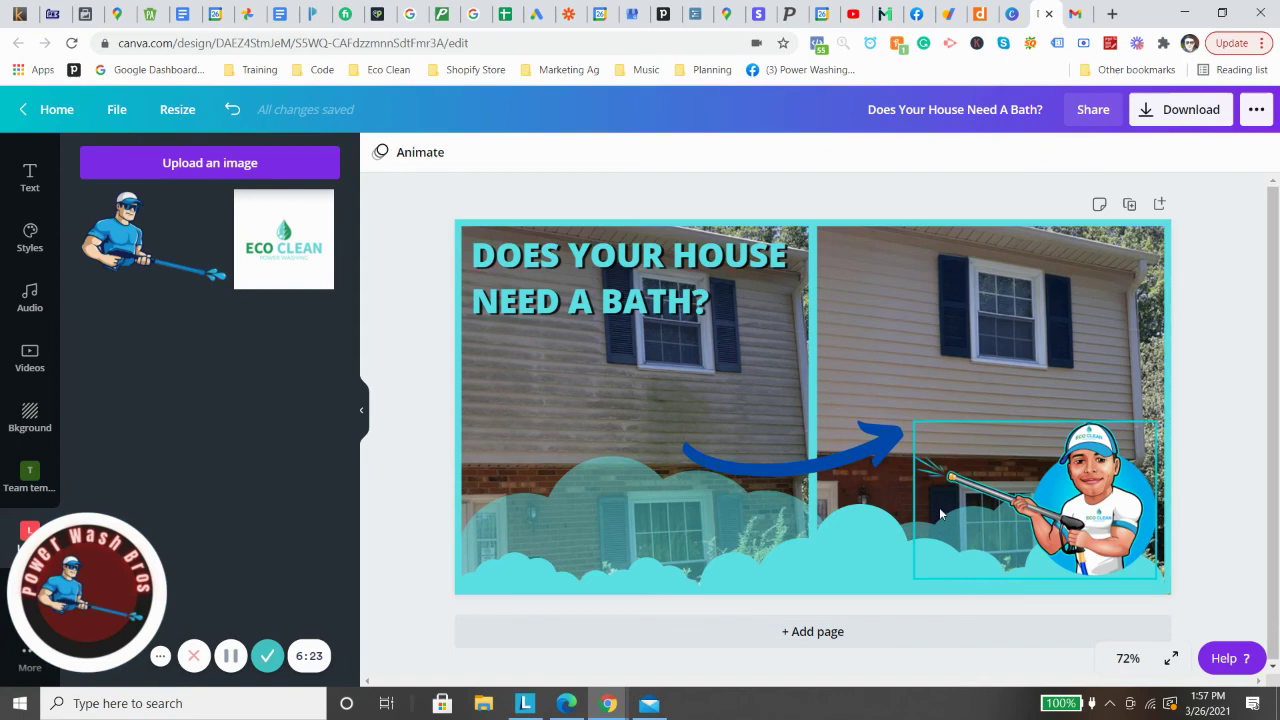
click(780, 289)
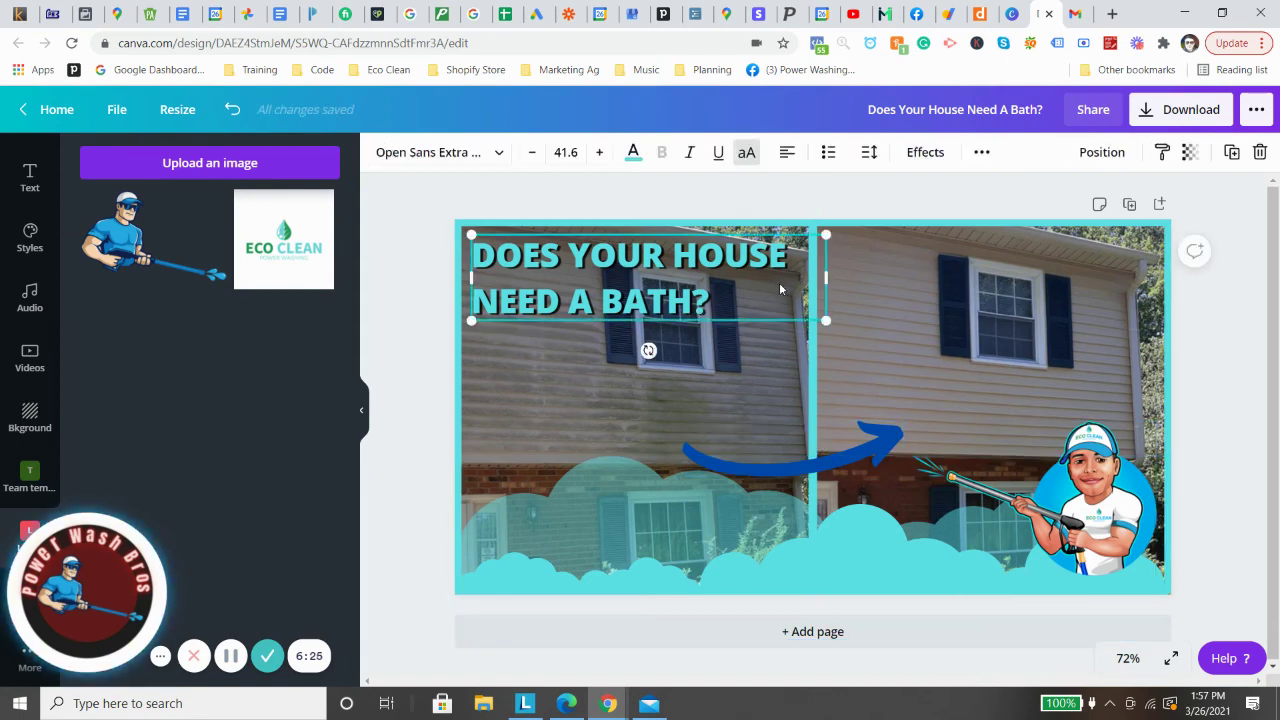
drag(828, 322, 837, 325)
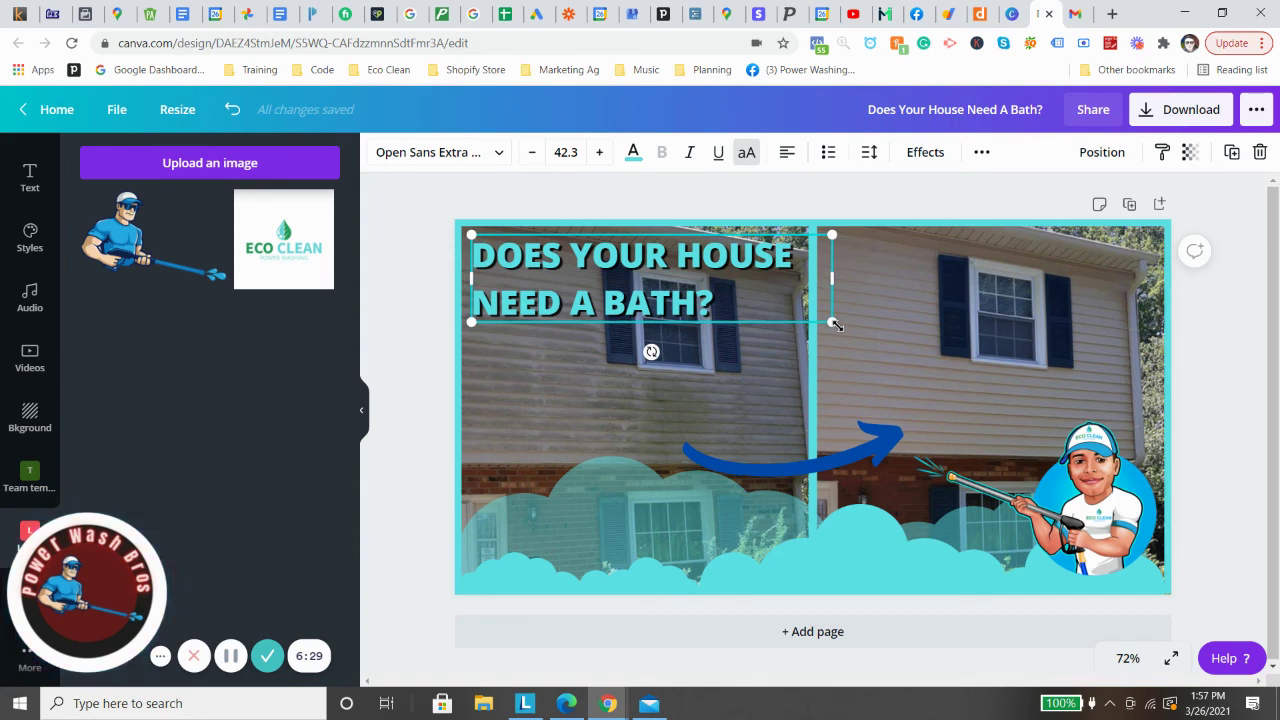